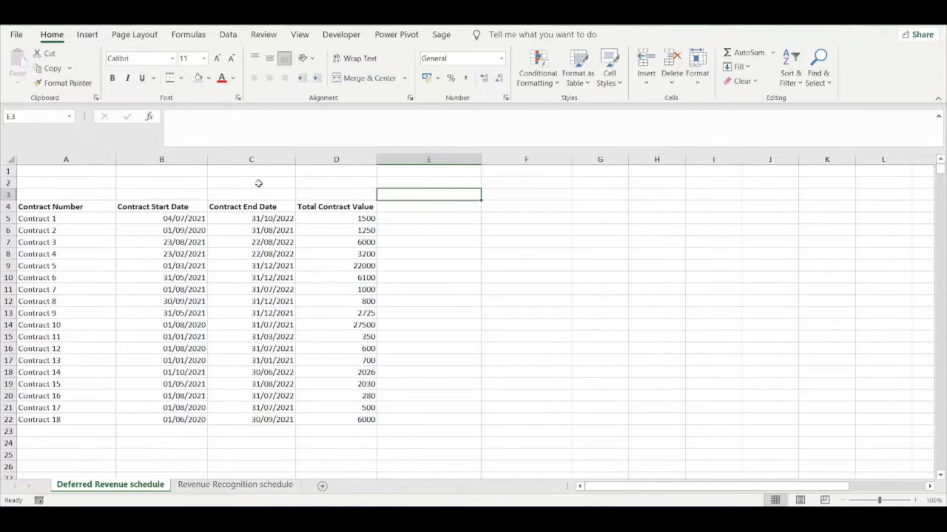
Step: Add the column heading "No of Days in contract" in cell E4
{"action": "left_click", "coordinate": [412, 208]}
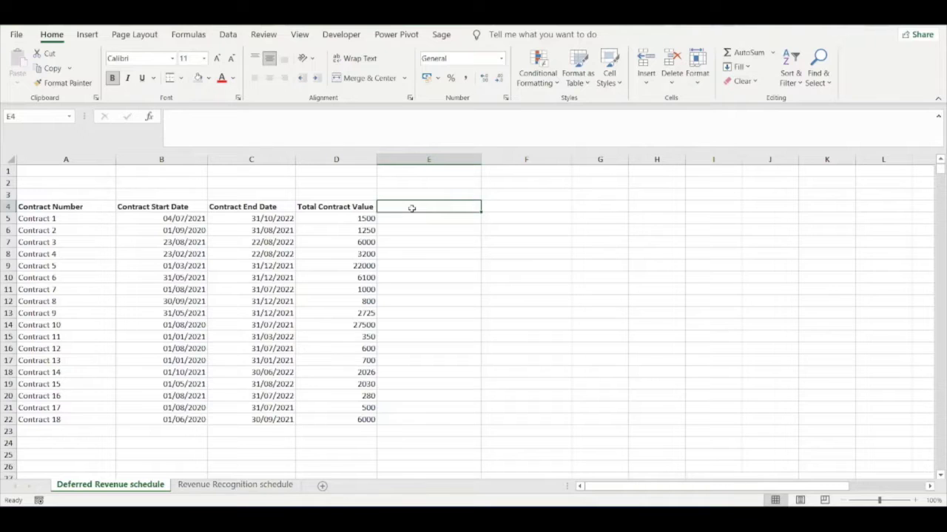
{"action": "type", "text": "No of f"}
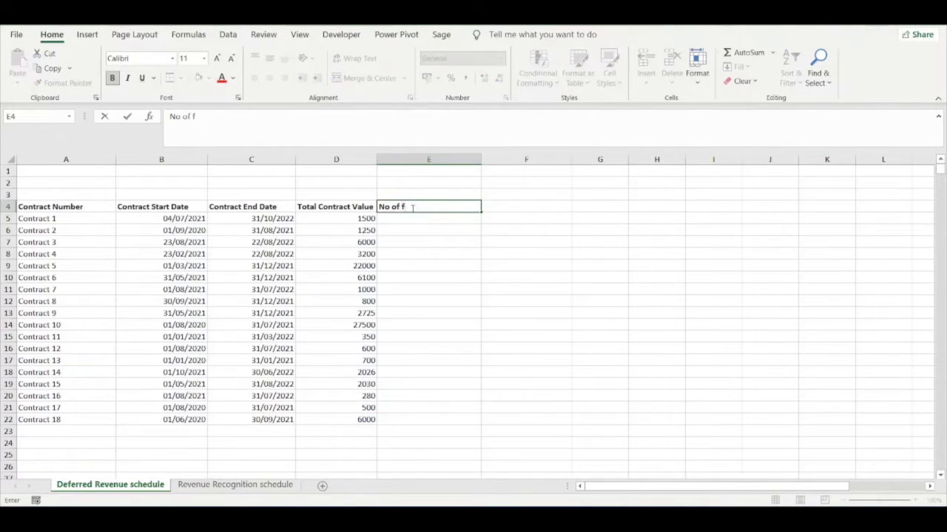
{"action": "key", "text": "BackSpace"}
{"action": "type", "text": "Days in contract"}
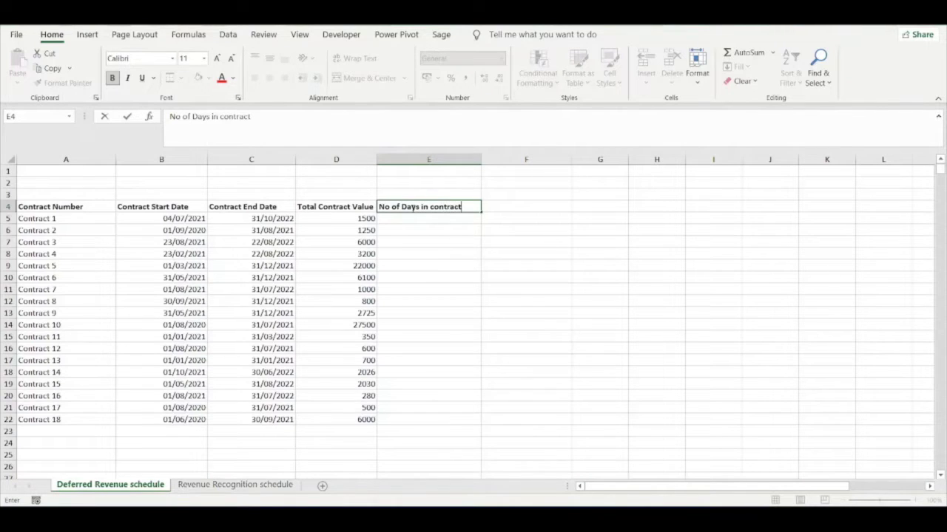
{"action": "key", "text": "Return"}
Step: Calculate the contract days in E5 with =C5-B5+1 and fill the formula down to Contract 18
{"action": "type", "text": "="}
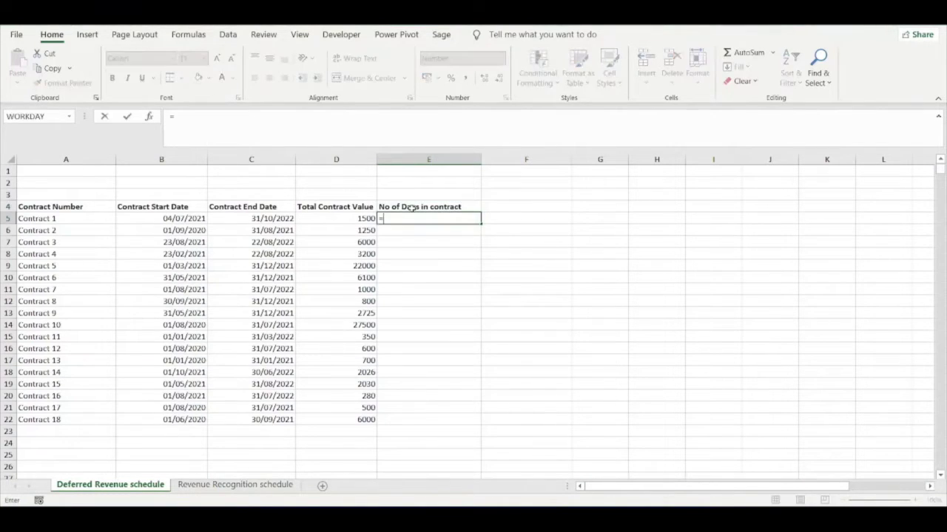
{"action": "left_click", "coordinate": [283, 216]}
{"action": "type", "text": "-"}
{"action": "left_click", "coordinate": [188, 218]}
{"action": "type", "text": "+1"}
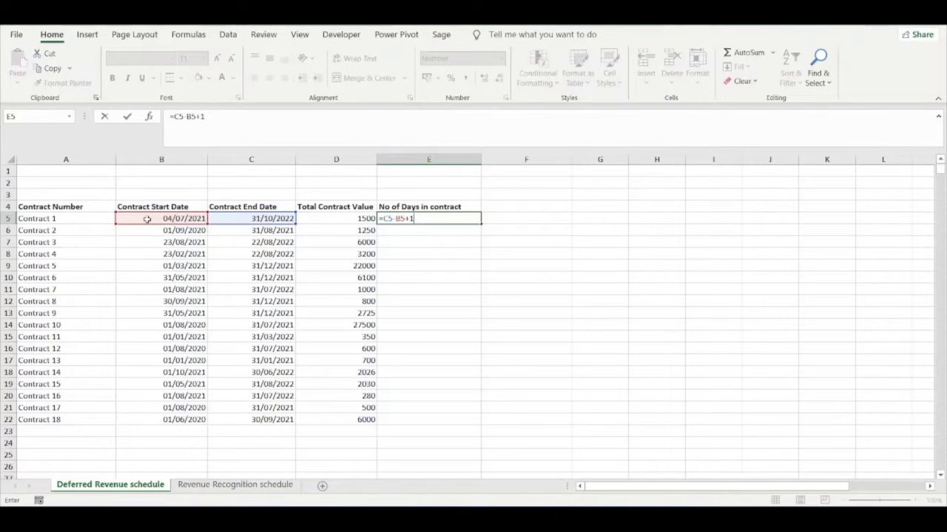
{"action": "key", "text": "Return"}
{"action": "left_click", "coordinate": [434, 214]}
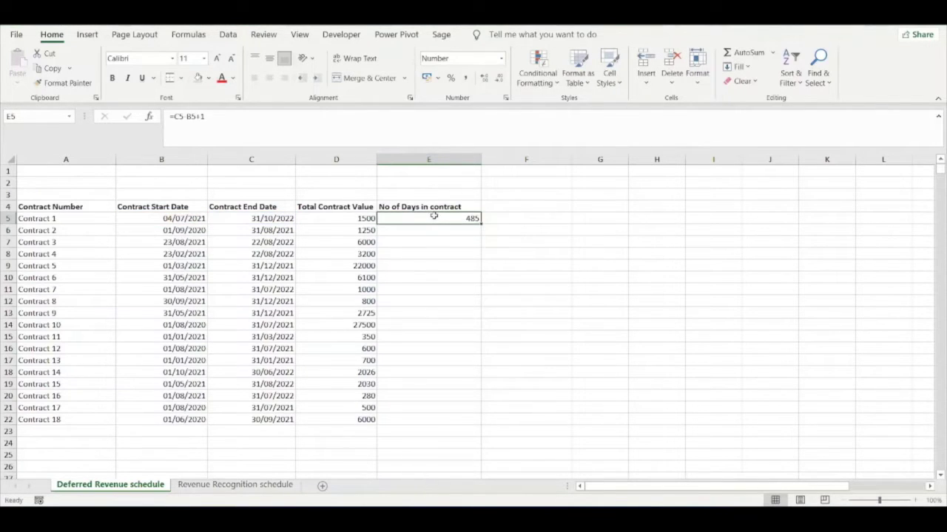
{"action": "double_click", "coordinate": [480, 223]}
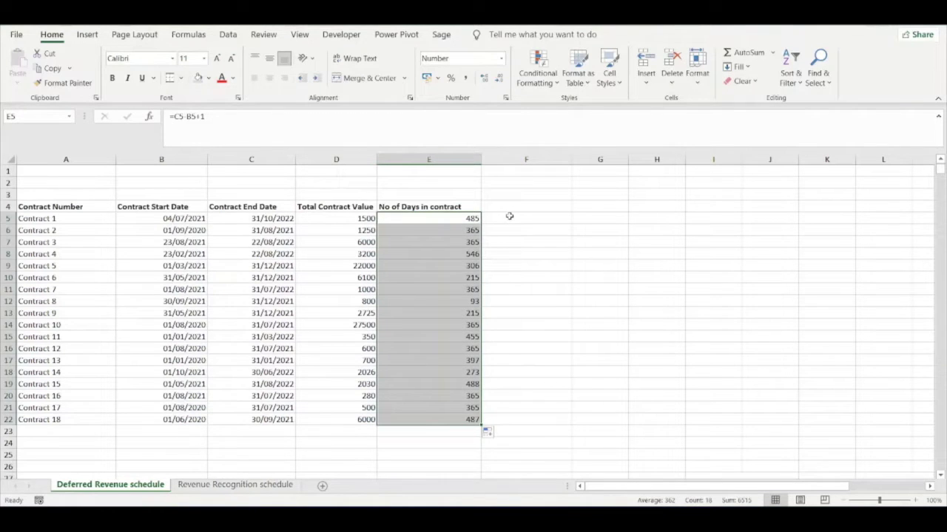
Step: Add the column heading "Daily Revenue Amount" in cell F4
{"action": "left_click", "coordinate": [509, 216]}
{"action": "left_click", "coordinate": [508, 207]}
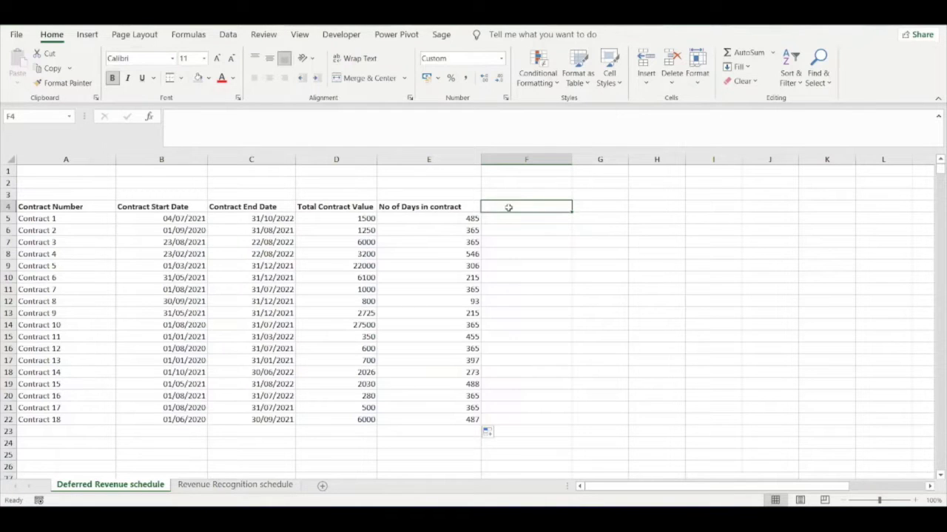
{"action": "type", "text": "Dai"}
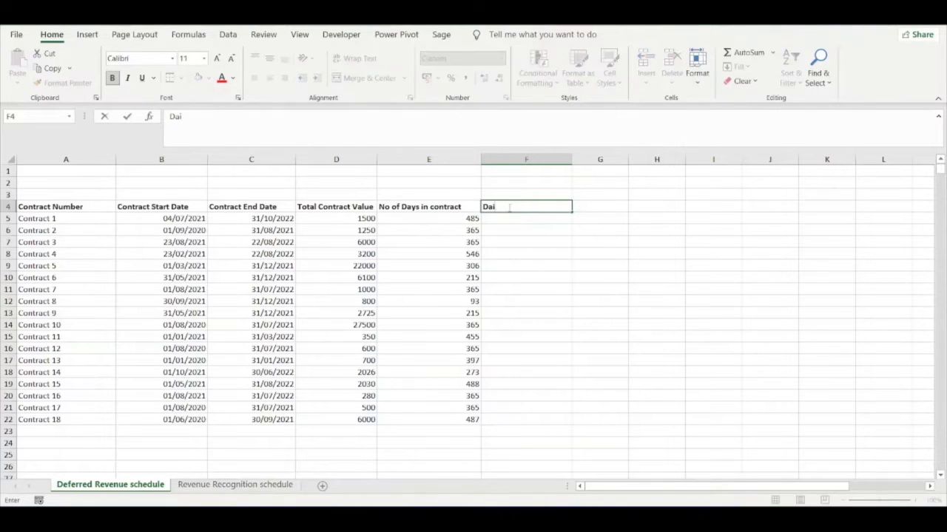
{"action": "type", "text": "ly Revenue Amount"}
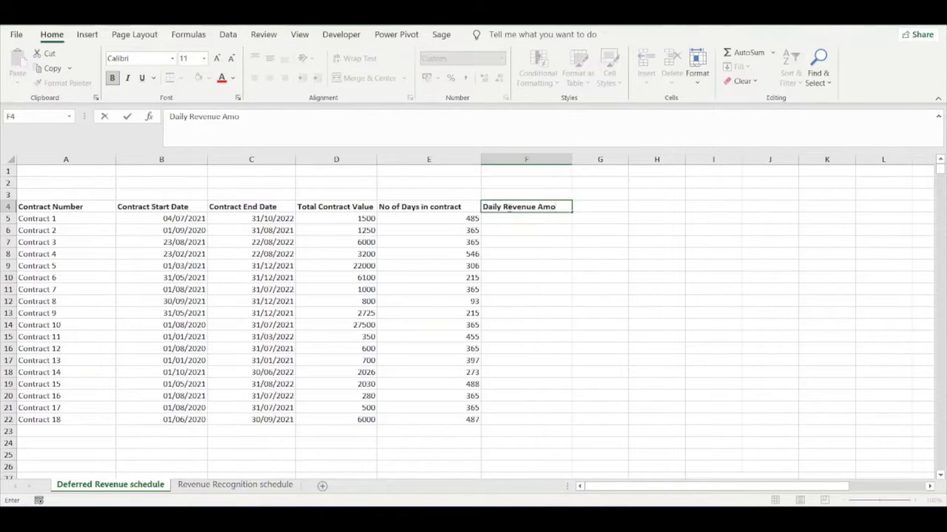
Step: Calculate the daily revenue in F5 with =D5/E5 and fill the formula down to Contract 18
{"action": "left_click", "coordinate": [511, 218]}
{"action": "type", "text": "="}
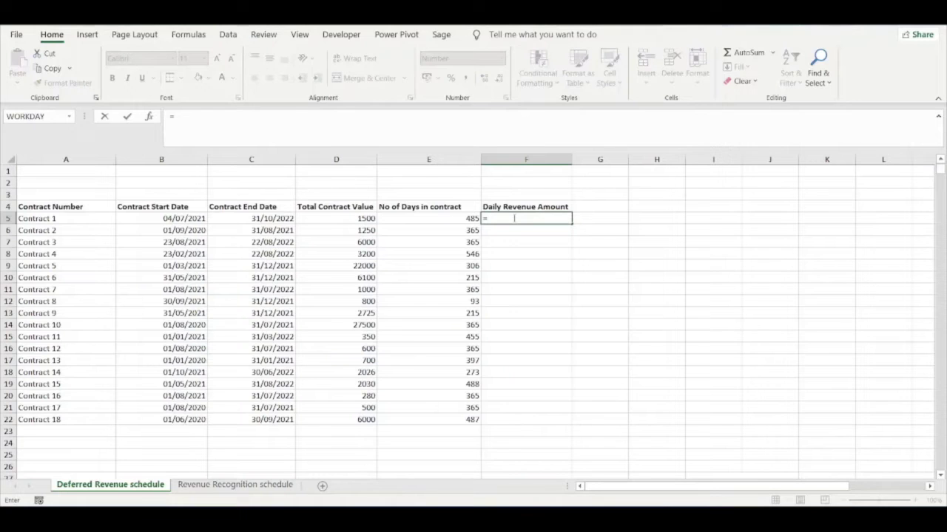
{"action": "left_click", "coordinate": [360, 219]}
{"action": "type", "text": "/"}
{"action": "left_click", "coordinate": [434, 216]}
{"action": "key", "text": "Return"}
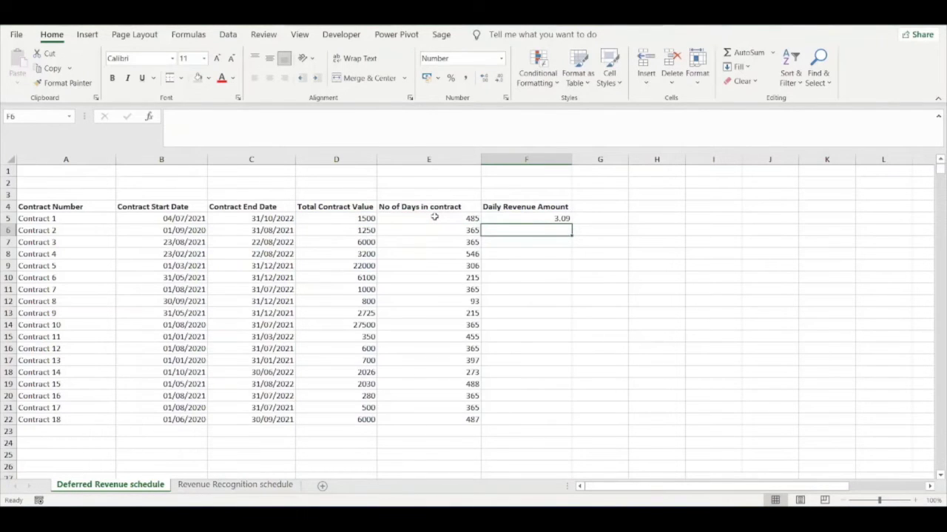
{"action": "left_click", "coordinate": [564, 219]}
{"action": "double_click", "coordinate": [570, 223]}
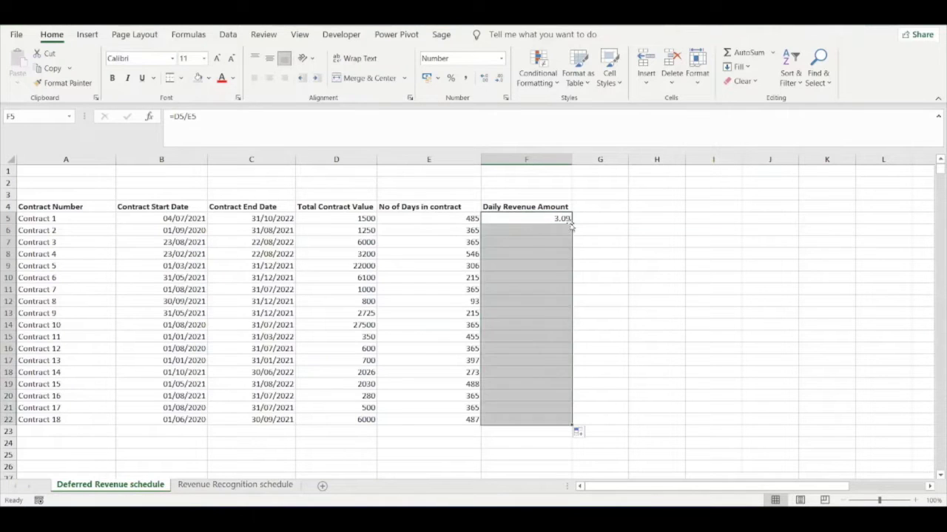
Step: Enter Jan 21 in G4 and fill the monthly headings across row 4 through Dec-21 in column R
{"action": "left_click", "coordinate": [594, 221]}
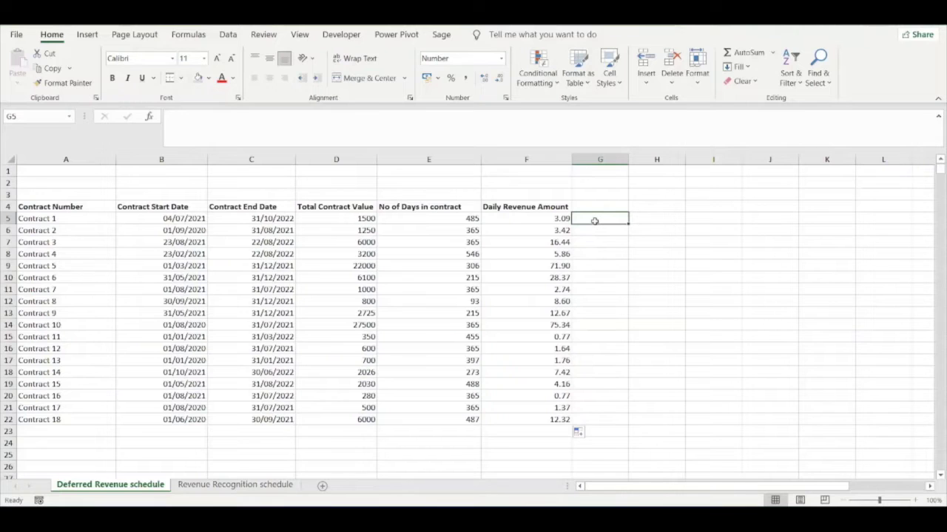
{"action": "left_click", "coordinate": [595, 207]}
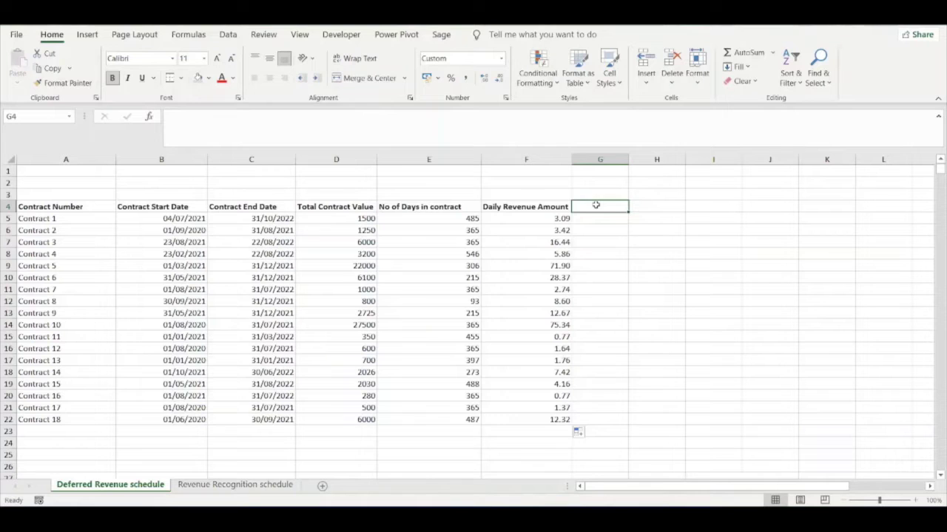
{"action": "type", "text": "Jan 21"}
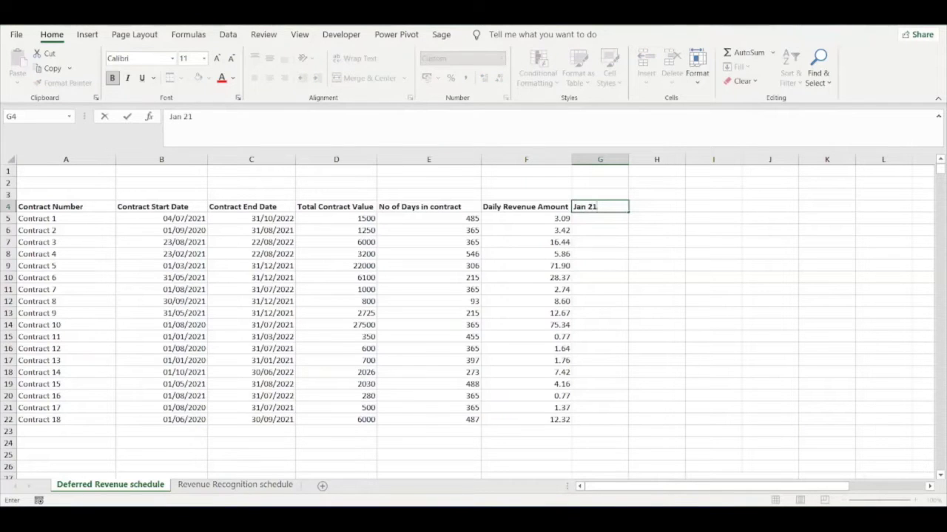
{"action": "key", "text": "Return"}
{"action": "left_click", "coordinate": [615, 206]}
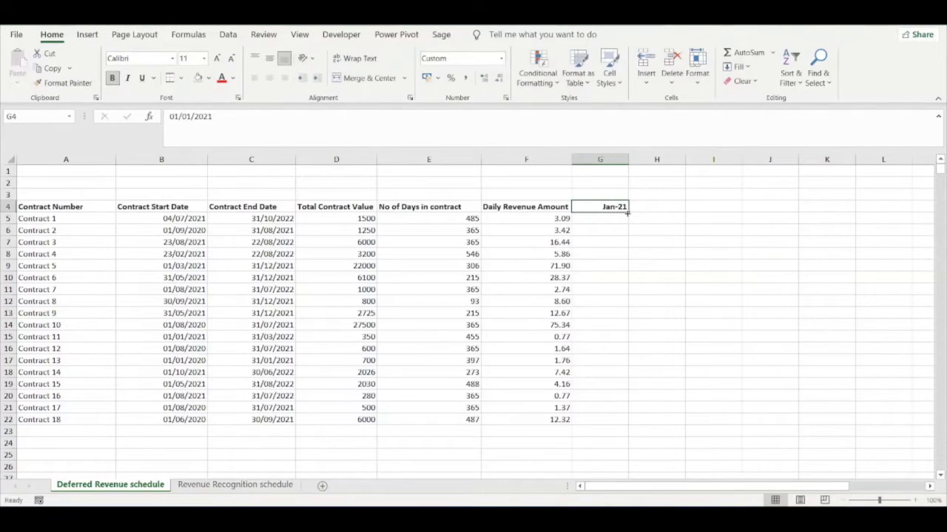
{"action": "mouse_move", "coordinate": [627, 213]}
{"action": "left_mouse_down"}
{"action": "mouse_move", "coordinate": [914, 215]}
{"action": "mouse_move", "coordinate": [788, 220]}
{"action": "mouse_move", "coordinate": [923, 210]}
{"action": "mouse_move", "coordinate": [880, 207]}
{"action": "mouse_move", "coordinate": [895, 207]}
{"action": "left_mouse_up"}
{"action": "left_click", "coordinate": [929, 486]}
{"action": "left_click", "coordinate": [795, 206]}
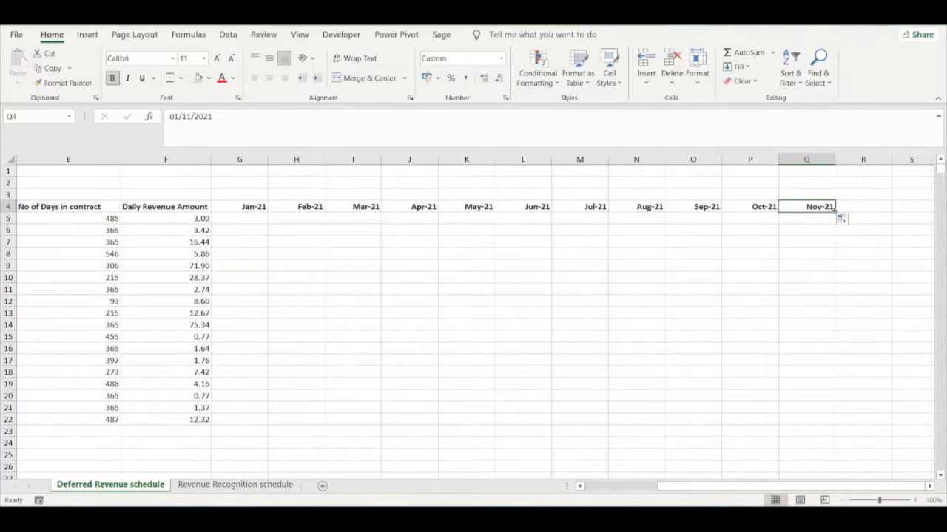
{"action": "left_click_drag", "start_coordinate": [836, 211], "coordinate": [887, 212]}
{"action": "left_click", "coordinate": [706, 268]}
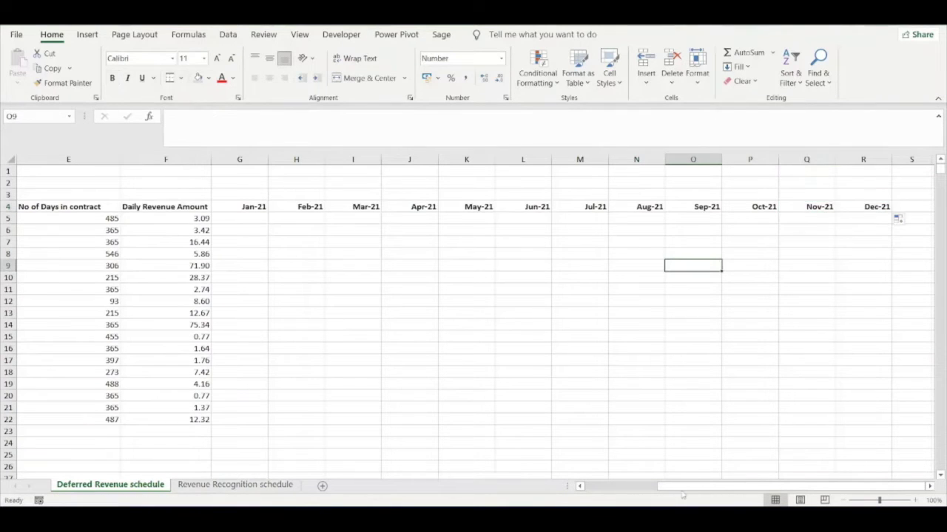
Step: Label cell F3, above the Daily Revenue Amount heading, "Month Start Date"
{"action": "scroll", "coordinate": [590, 489], "scroll_direction": "left", "scroll_amount": 4}
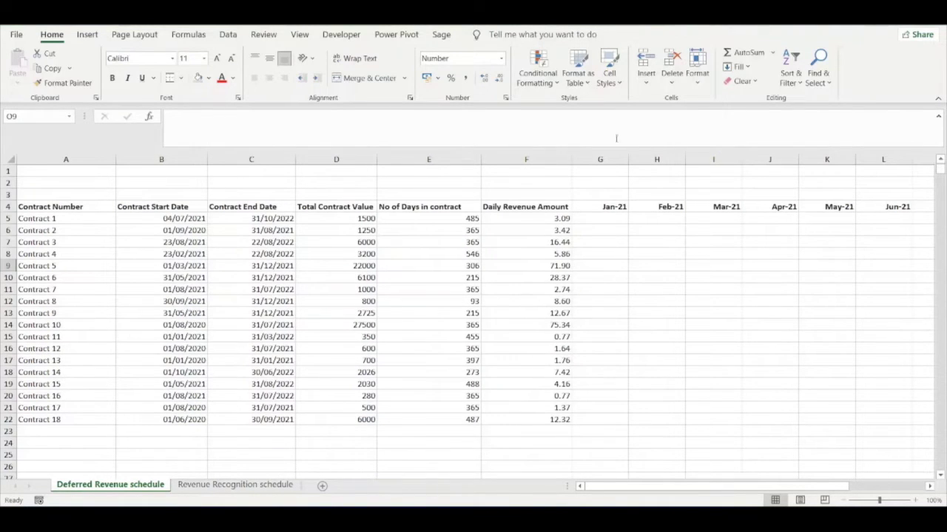
{"action": "left_click", "coordinate": [549, 193]}
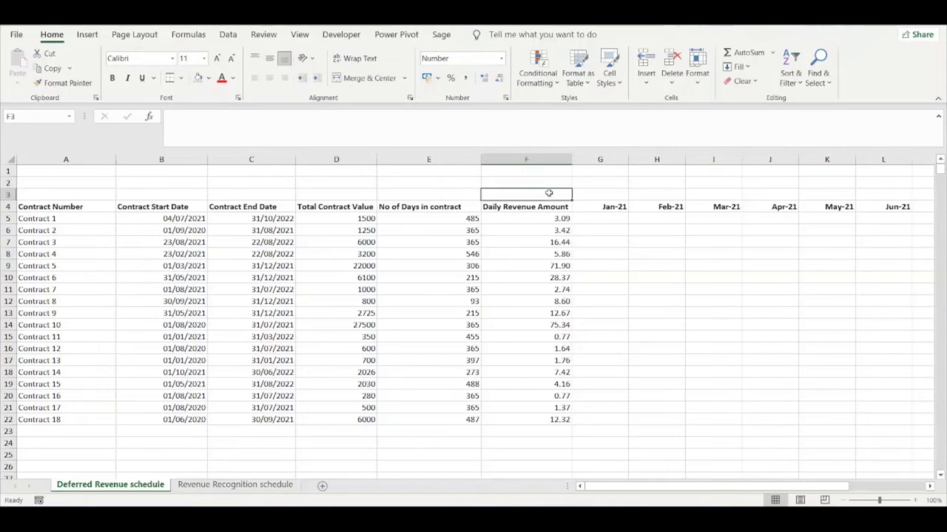
{"action": "type", "text": "Mo"}
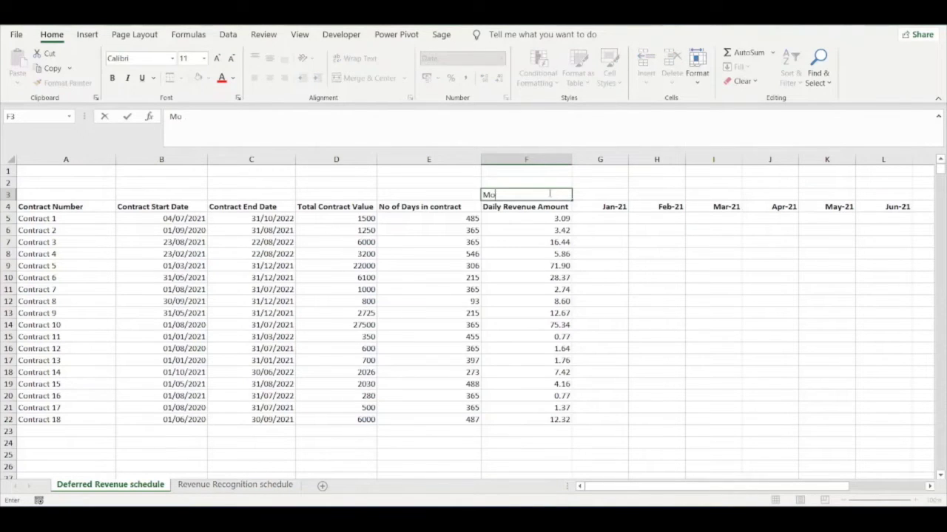
{"action": "type", "text": "nth End Start Date"}
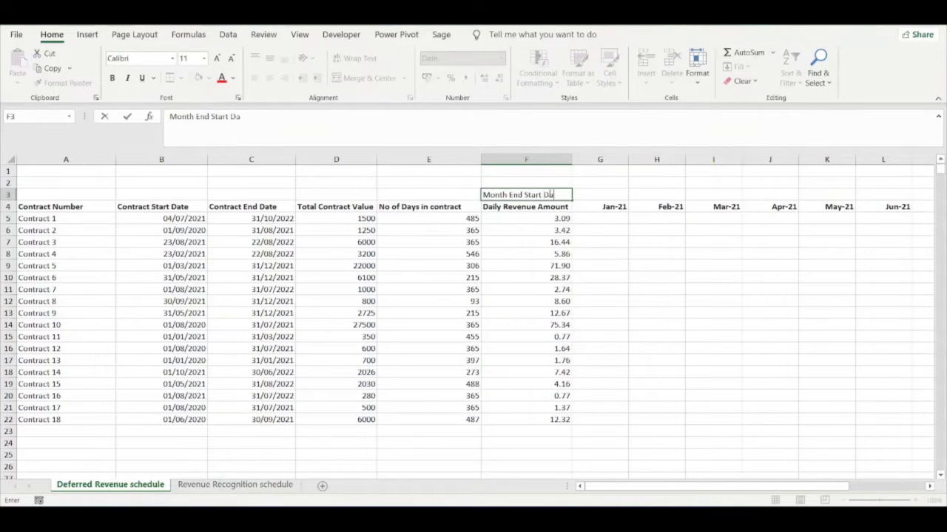
{"action": "left_click", "coordinate": [525, 195]}
{"action": "key", "text": "BackSpace"}
{"action": "key", "text": "BackSpace"}
{"action": "key", "text": "BackSpace"}
{"action": "key", "text": "BackSpace"}
{"action": "key", "text": "BackSpace"}
Step: Label cell F2 "Month End Date"
{"action": "left_click", "coordinate": [518, 183]}
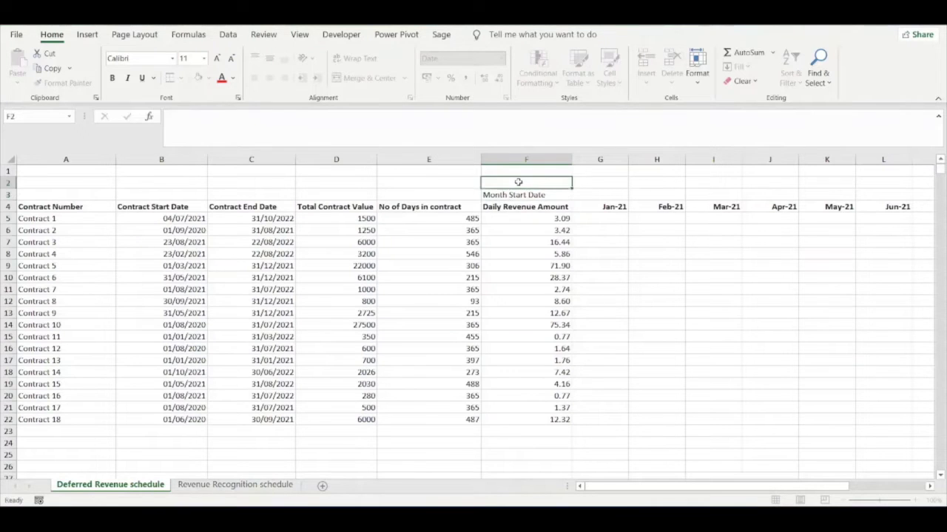
{"action": "type", "text": "Mon"}
{"action": "type", "text": "th End"}
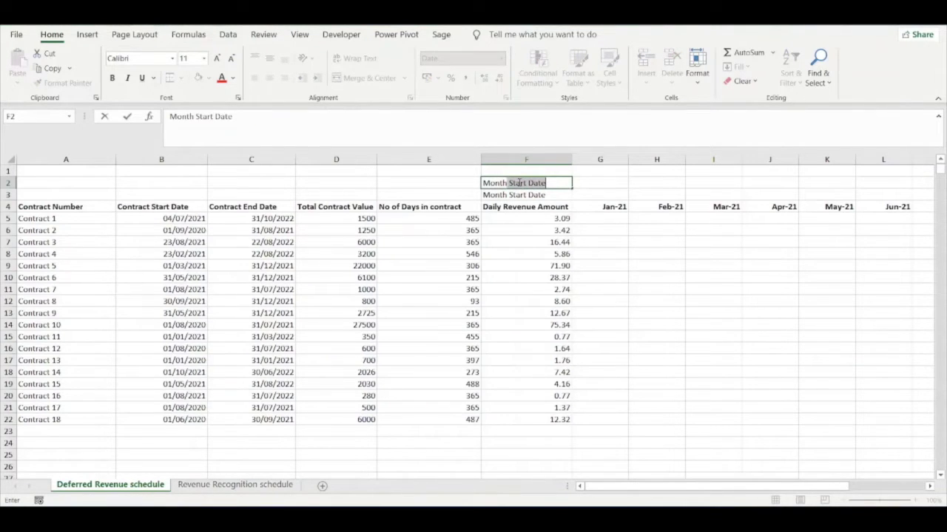
{"action": "type", "text": " Date"}
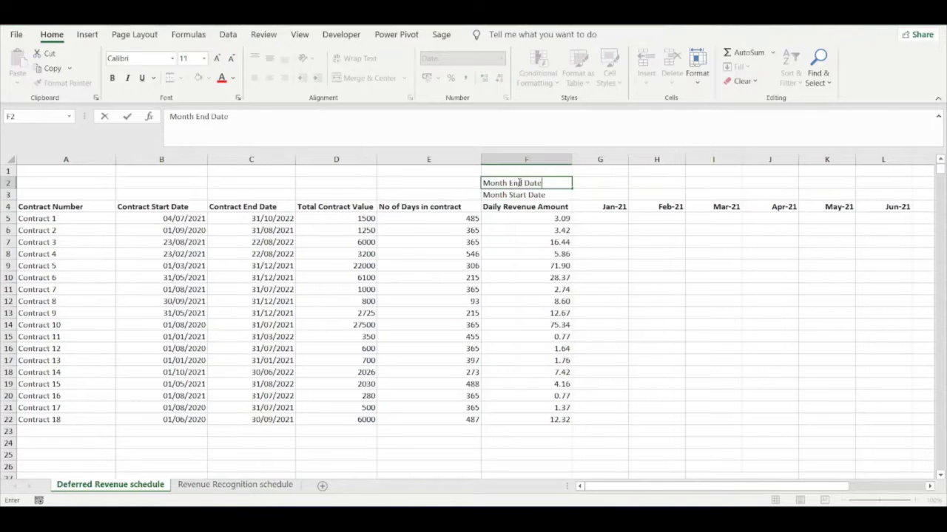
Step: Enter 01/01/21 in G3 as the month start date for January
{"action": "left_click", "coordinate": [595, 188]}
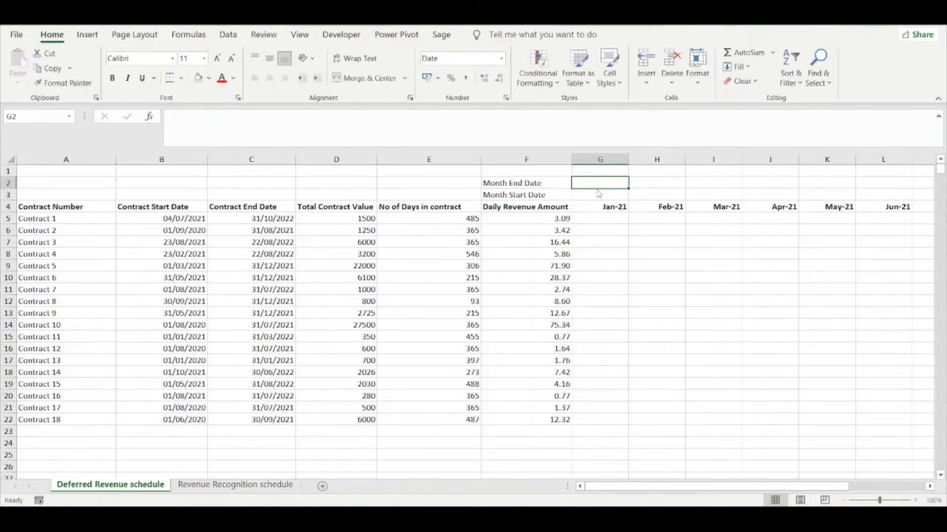
{"action": "left_click", "coordinate": [596, 195]}
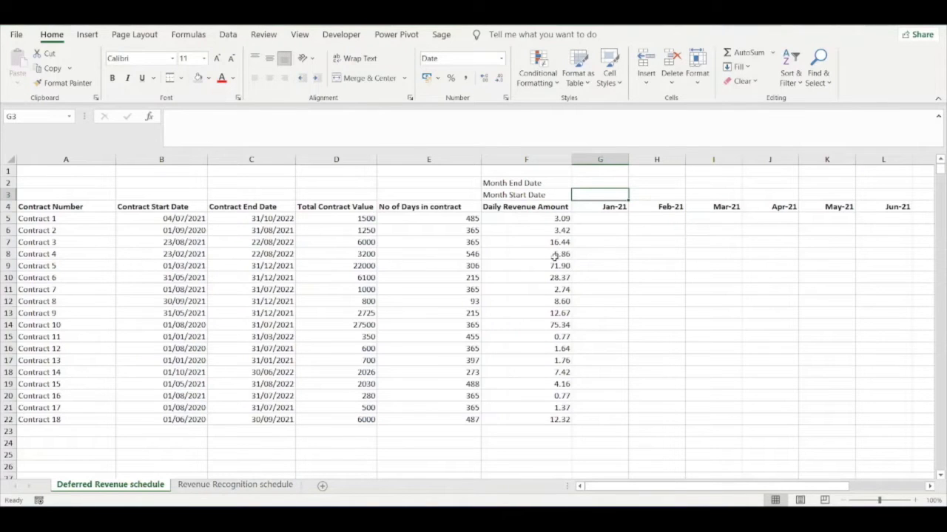
{"action": "type", "text": "01/01/21"}
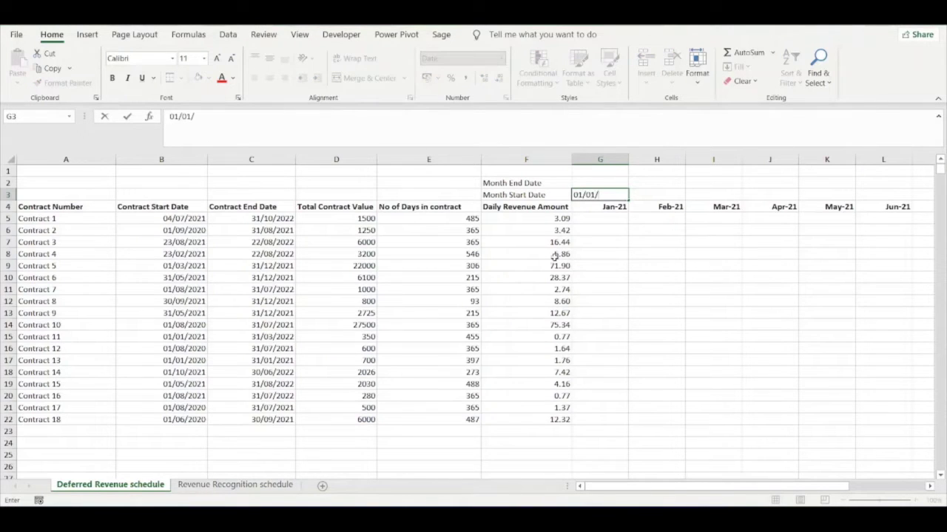
{"action": "key", "text": "Return"}
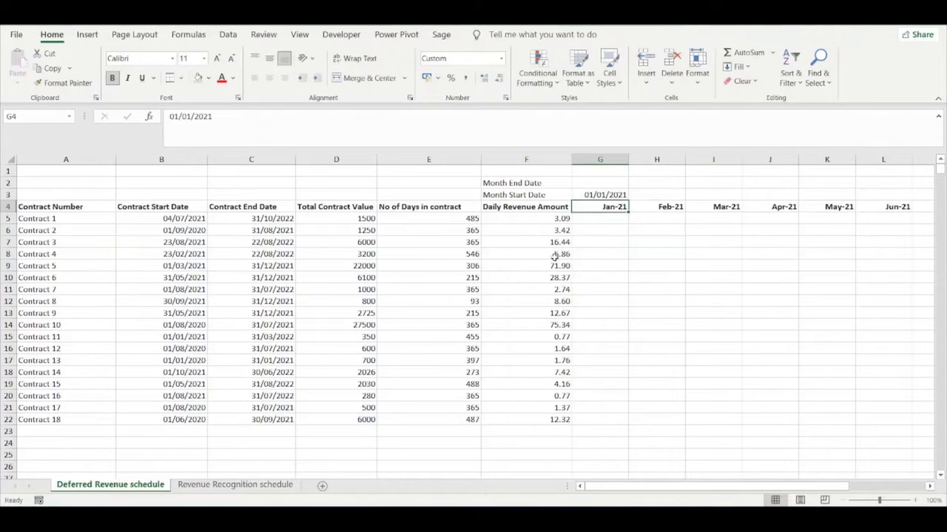
Step: Enter =DATE(YEAR(G3),MONTH(G3)+1,DAY(G3)-1) in G2 as January's month end date
{"action": "left_click", "coordinate": [599, 182]}
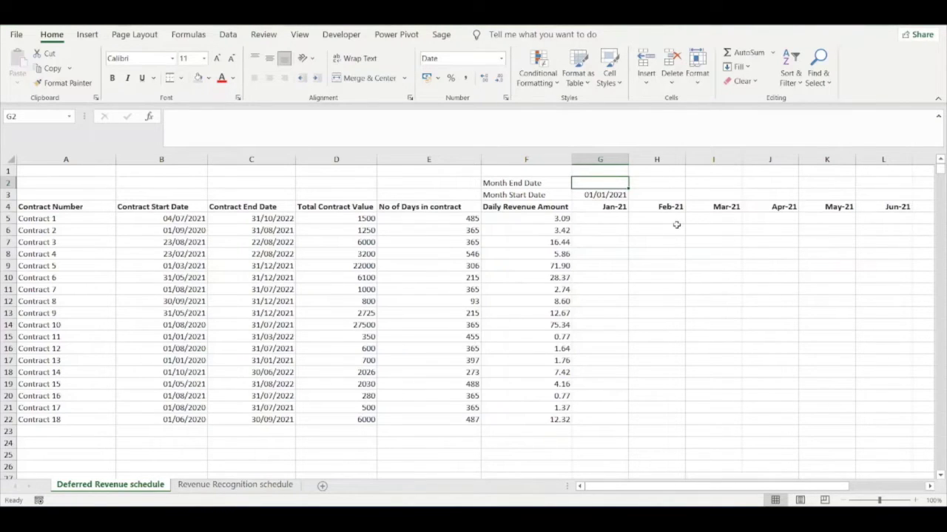
{"action": "type", "text": "=DATE("}
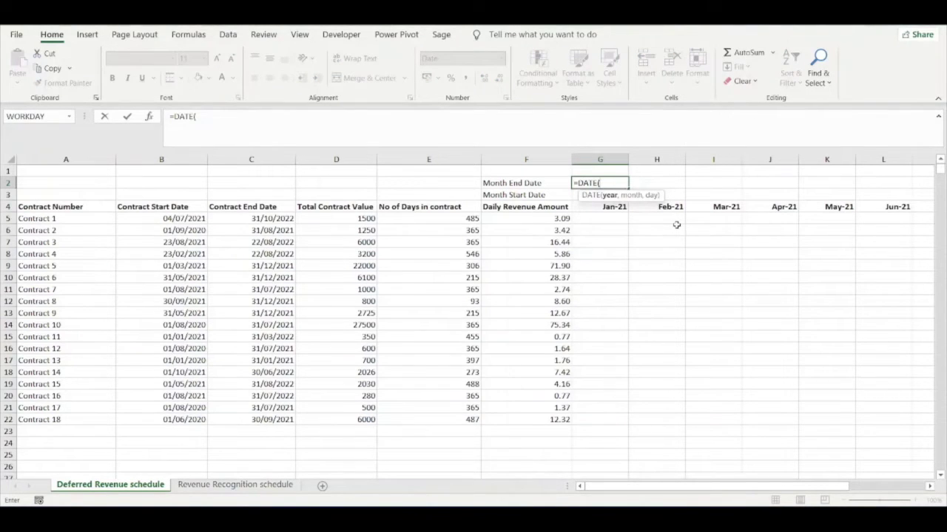
{"action": "key", "text": "F2"}
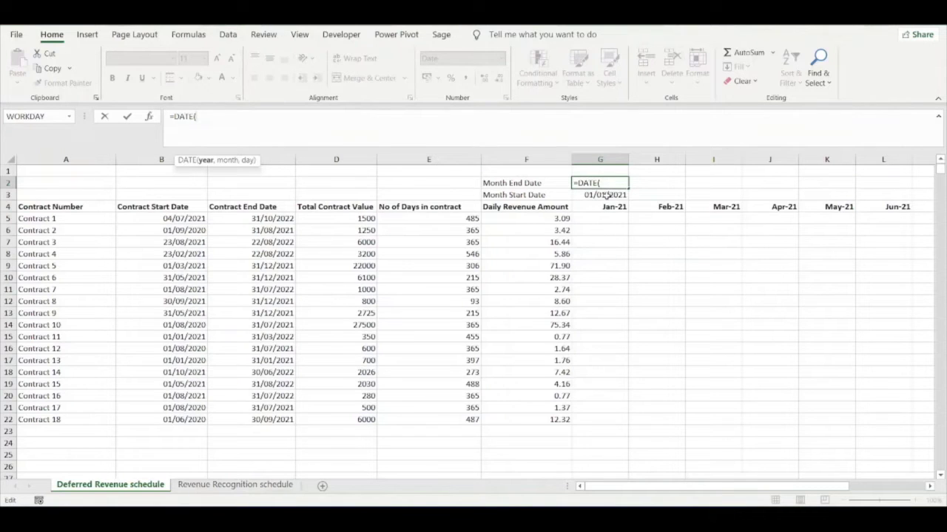
{"action": "type", "text": "YEAR("}
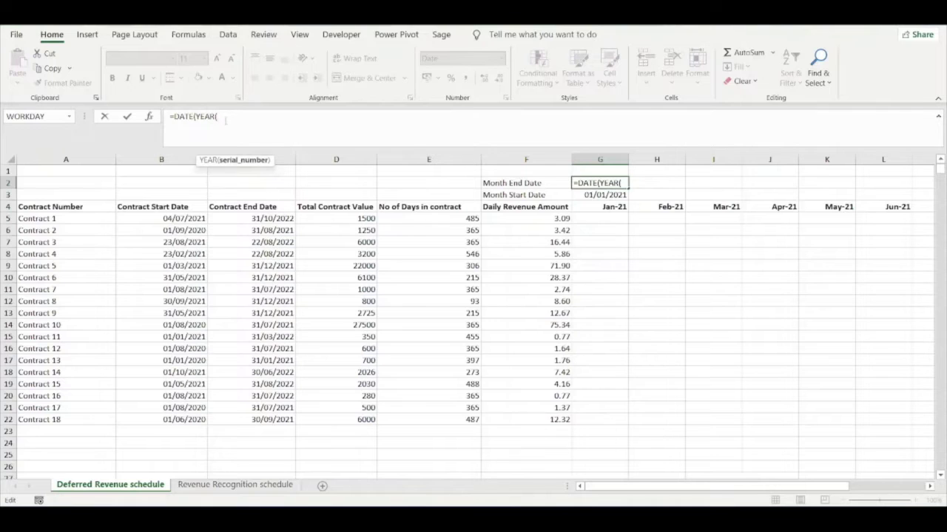
{"action": "left_click", "coordinate": [592, 195]}
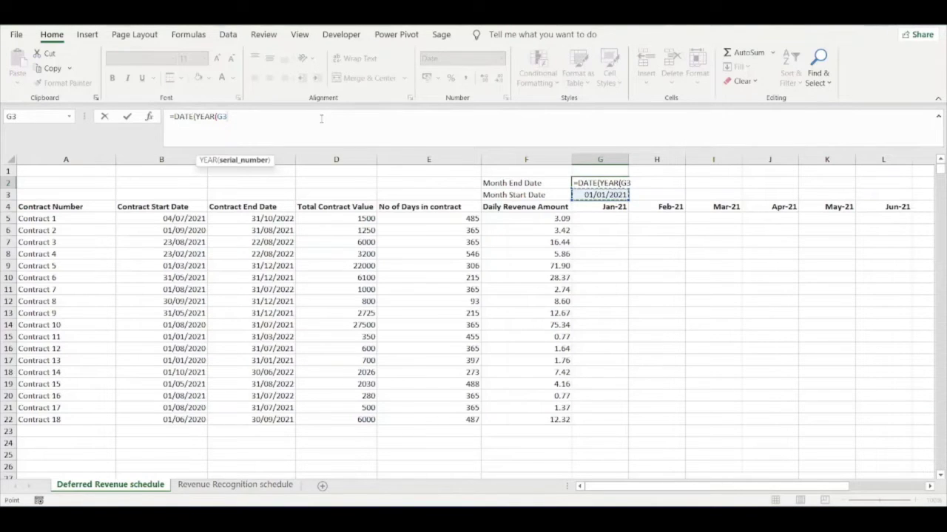
{"action": "type", "text": ")"}
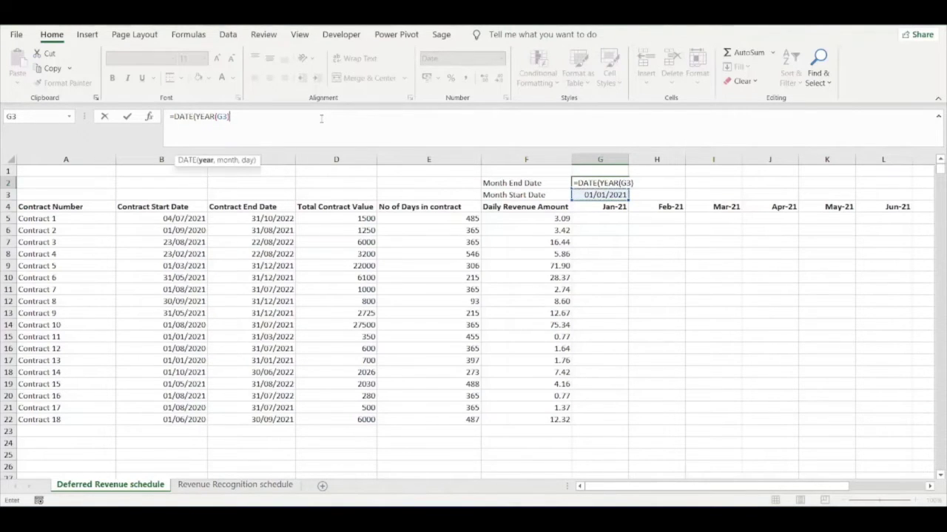
{"action": "type", "text": ","}
{"action": "type", "text": "motn"}
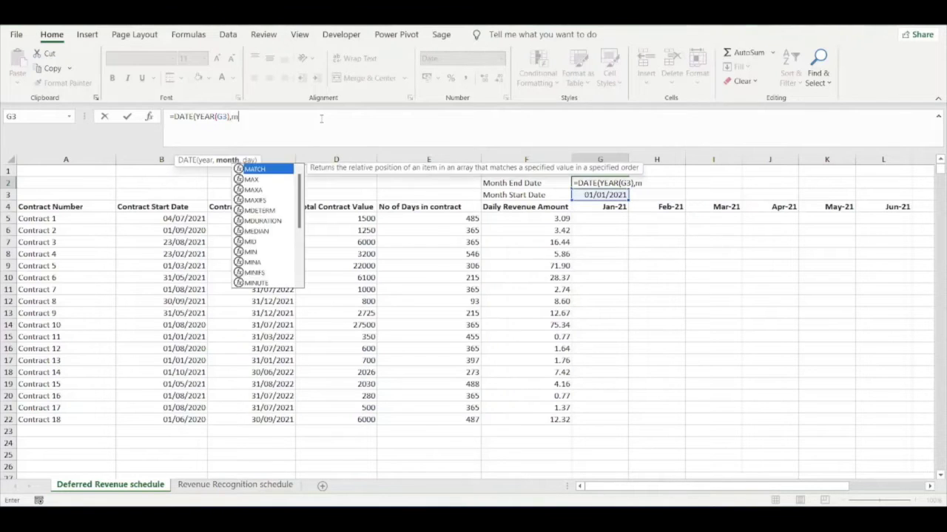
{"action": "key", "text": "BackSpace"}
{"action": "key", "text": "BackSpace"}
{"action": "type", "text": "nt"}
{"action": "key", "text": "Tab"}
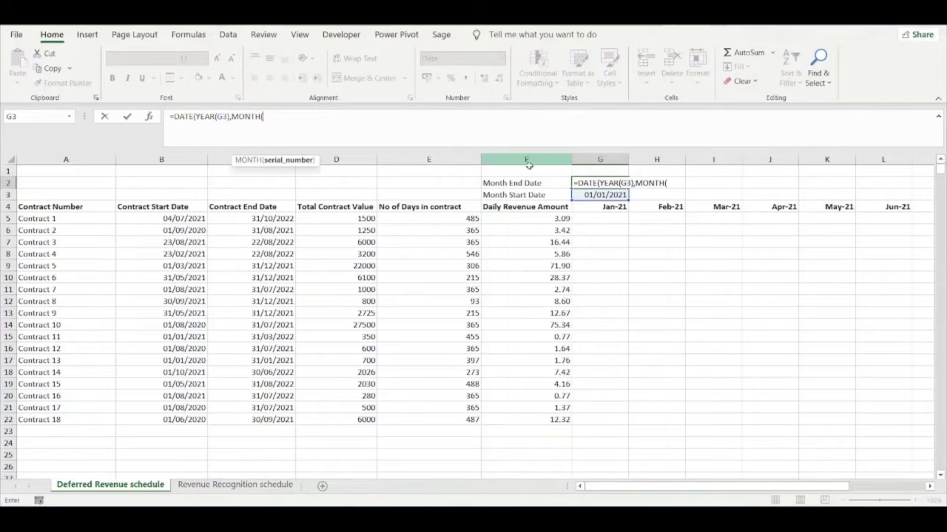
{"action": "left_click", "coordinate": [589, 195]}
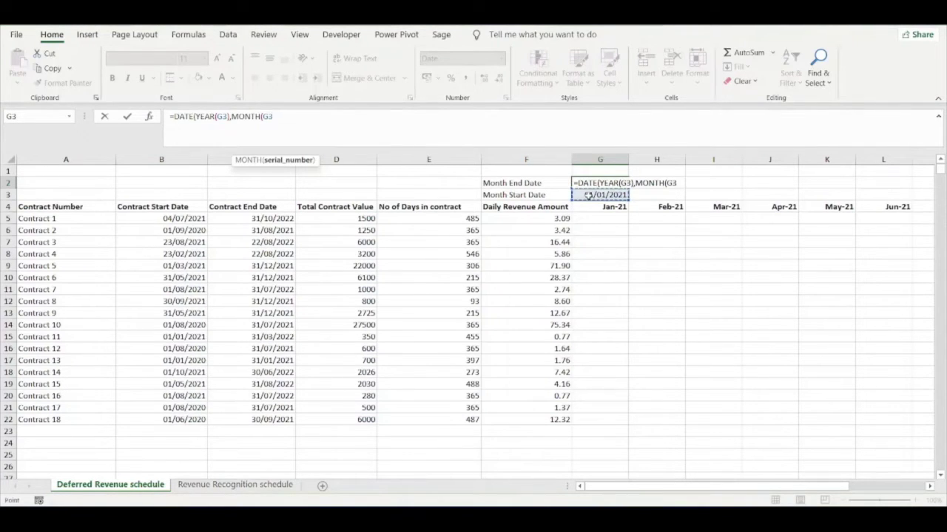
{"action": "type", "text": ")+1"}
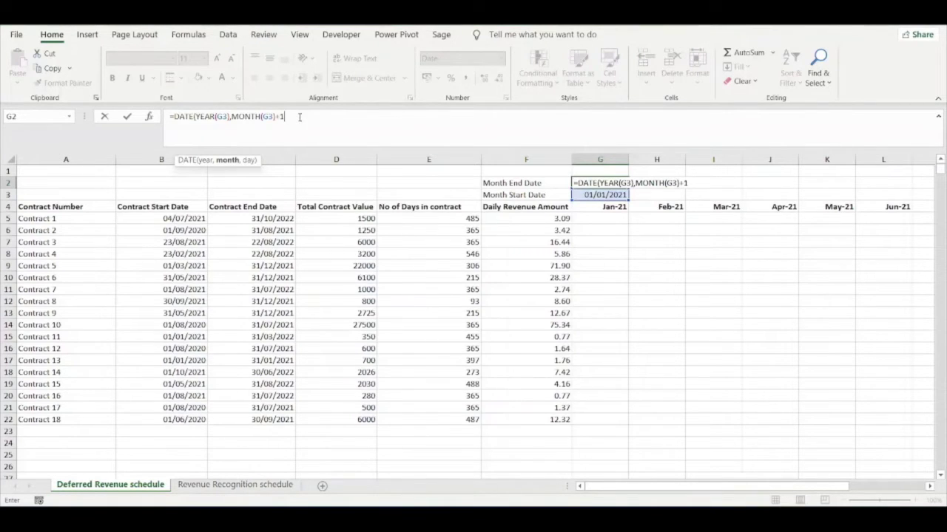
{"action": "type", "text": ",da"}
{"action": "type", "text": "y"}
{"action": "key", "text": "Tab"}
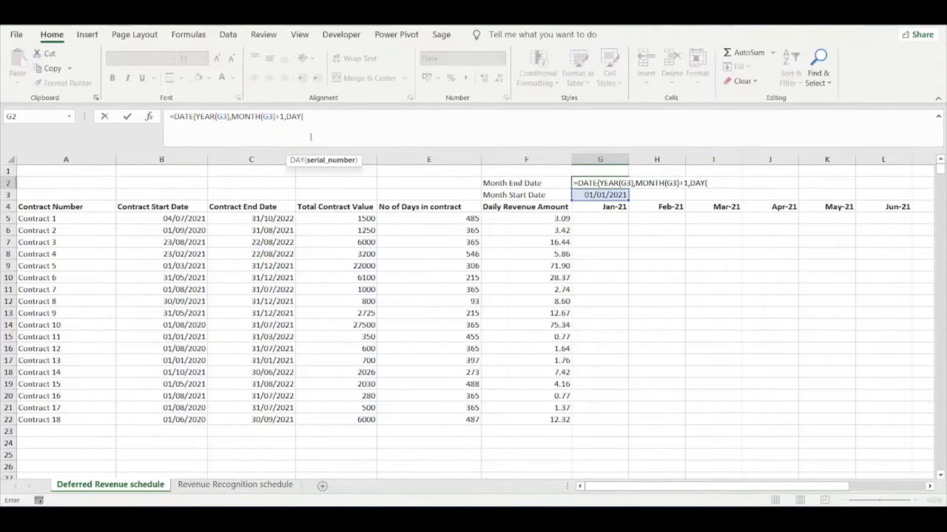
{"action": "left_click", "coordinate": [582, 194]}
{"action": "type", "text": ")"}
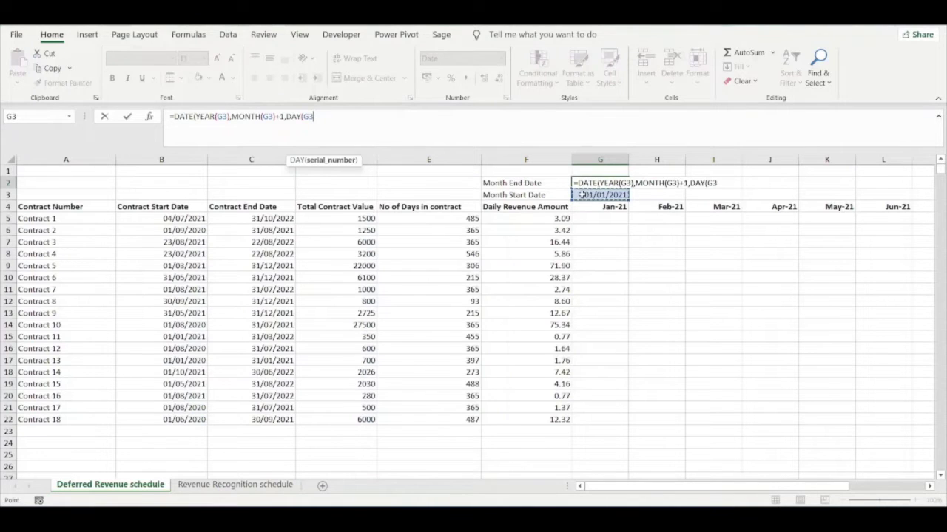
{"action": "type", "text": "-1"}
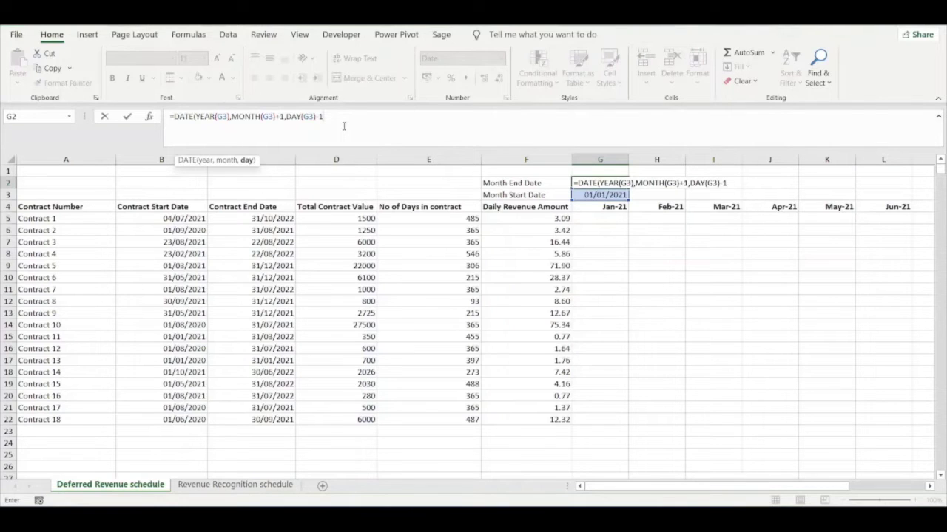
{"action": "type", "text": ")"}
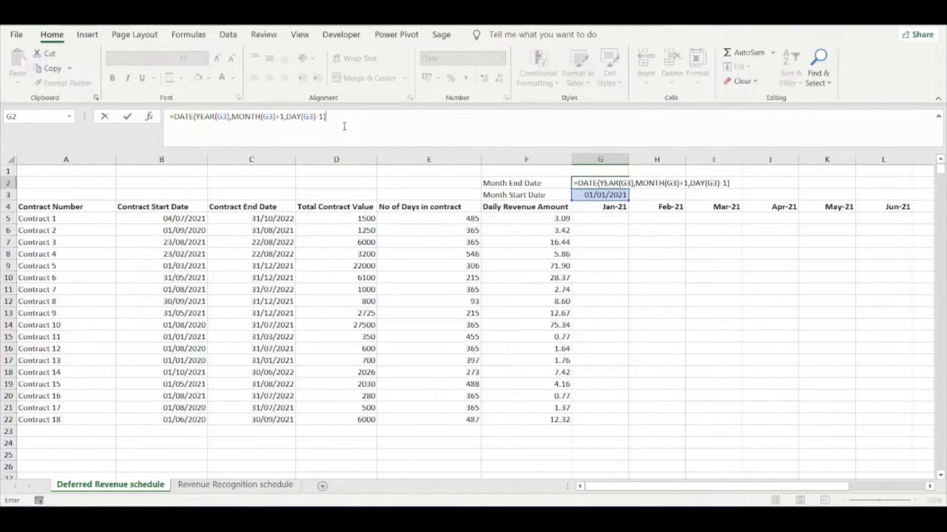
{"action": "key", "text": "Return"}
Step: Fill the month end date formula from G2 across row 2 through the Dec-21 column R
{"action": "left_click", "coordinate": [614, 182]}
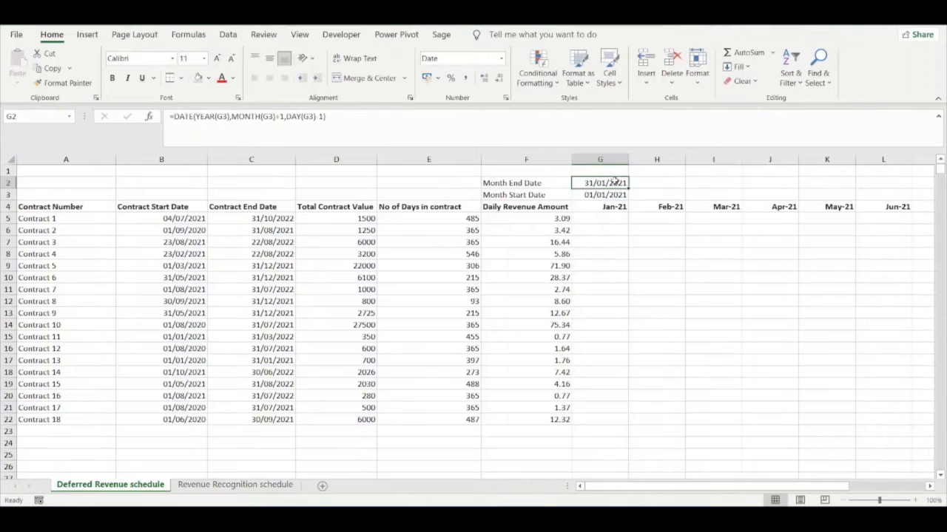
{"action": "left_click_drag", "start_coordinate": [627, 188], "coordinate": [626, 189]}
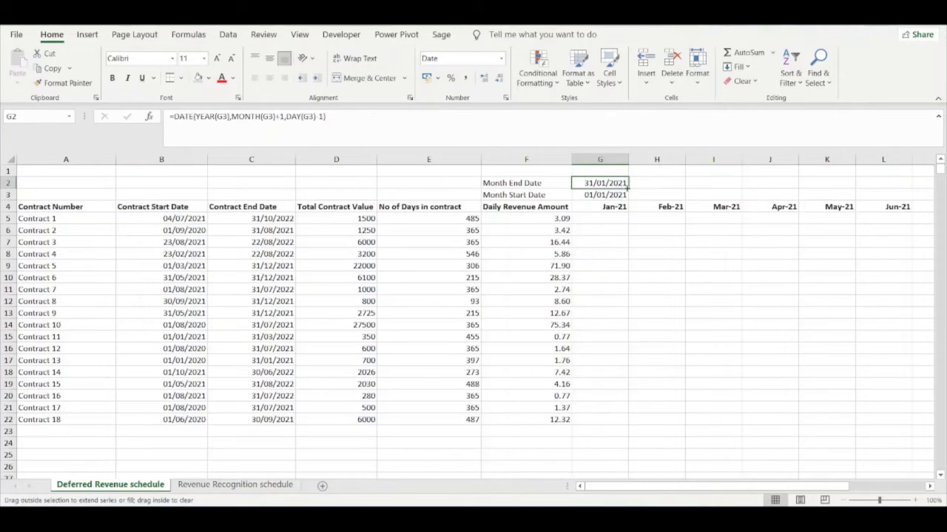
{"action": "double_click", "coordinate": [625, 186]}
{"action": "key", "text": "Escape"}
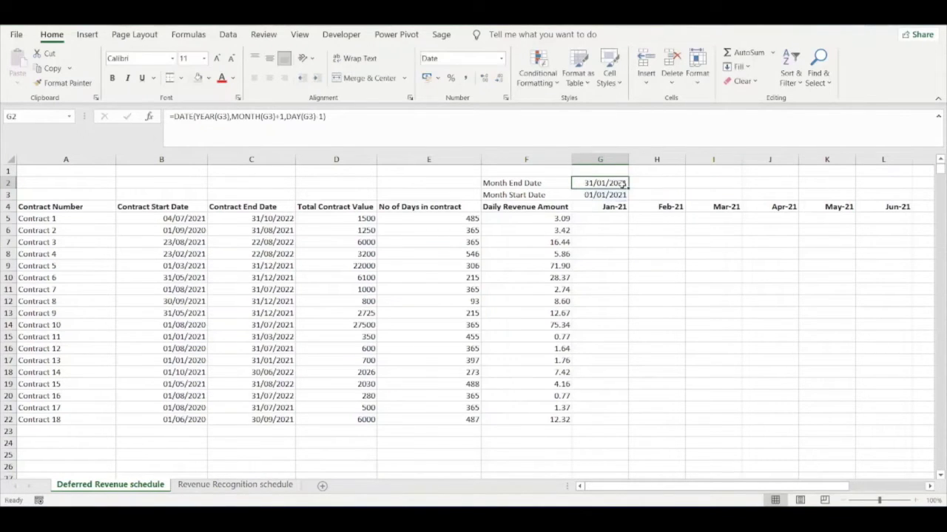
{"action": "left_click_drag", "start_coordinate": [626, 187], "coordinate": [887, 196]}
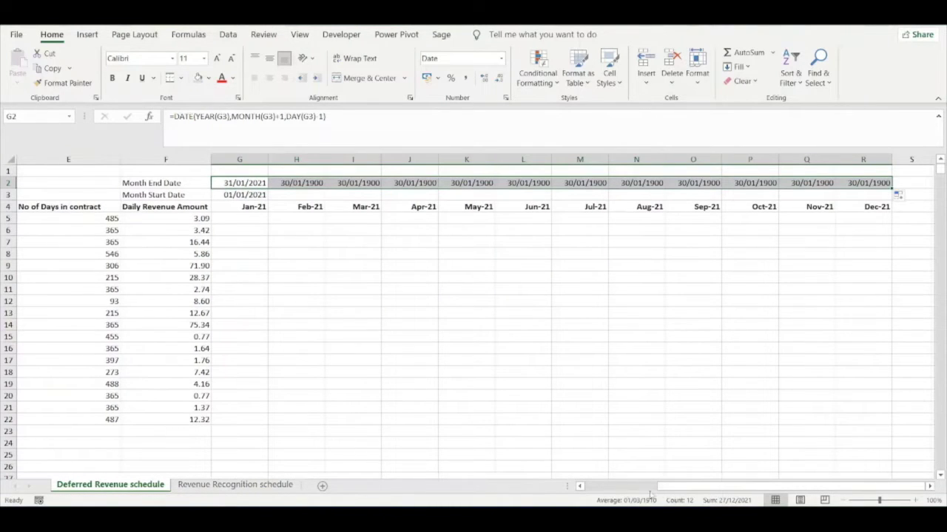
Step: Enter =DATE(YEAR(G2),MONTH(G2),DAY(G2)+1) in H3 as February's month start date
{"action": "left_click", "coordinate": [580, 486]}
{"action": "left_click", "coordinate": [580, 486]}
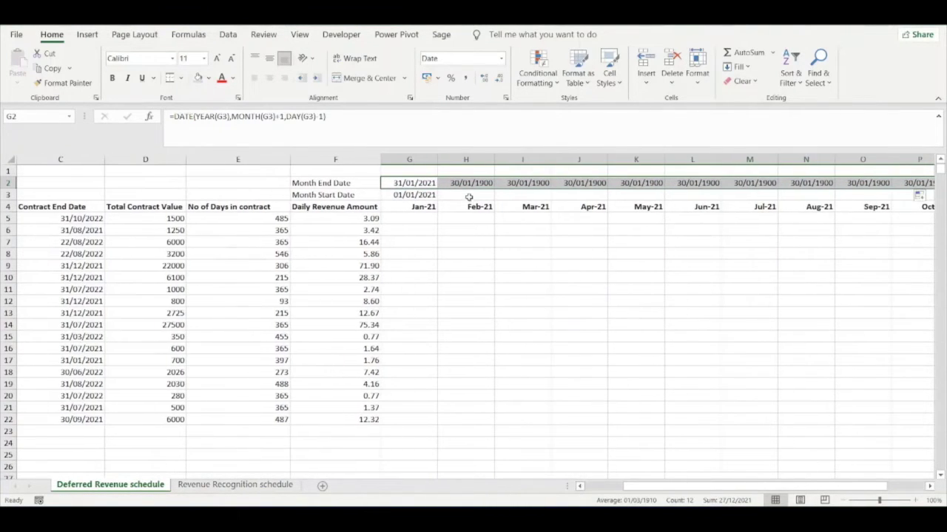
{"action": "left_click", "coordinate": [466, 196]}
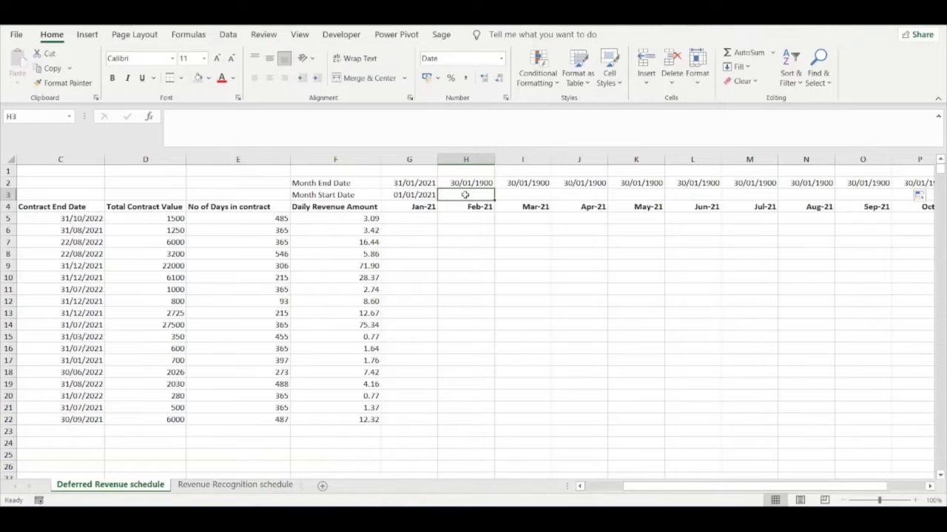
{"action": "type", "text": "=date"}
{"action": "key", "text": "Tab"}
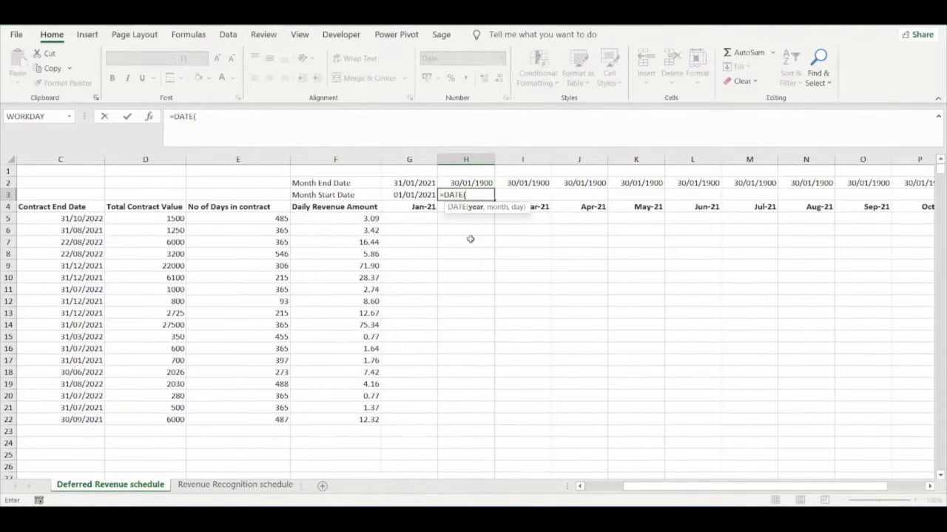
{"action": "type", "text": "year"}
{"action": "key", "text": "Tab"}
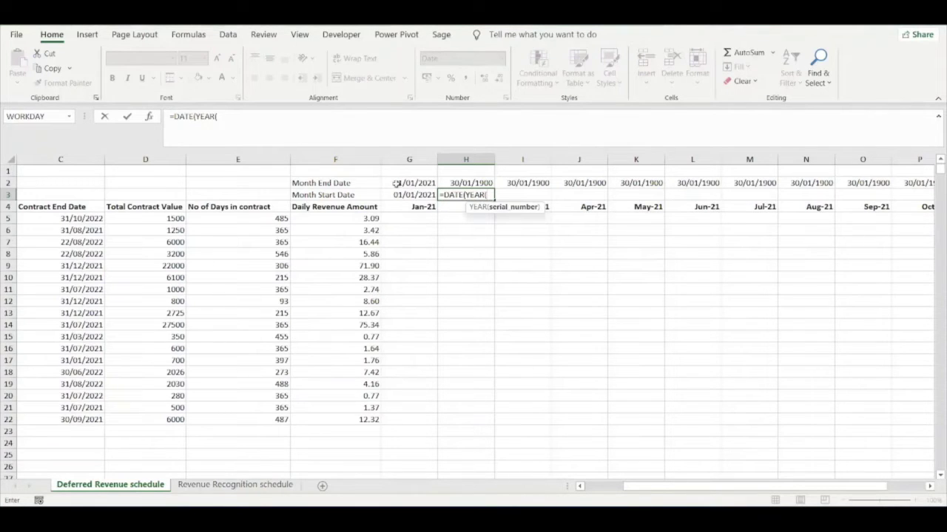
{"action": "left_click", "coordinate": [417, 184]}
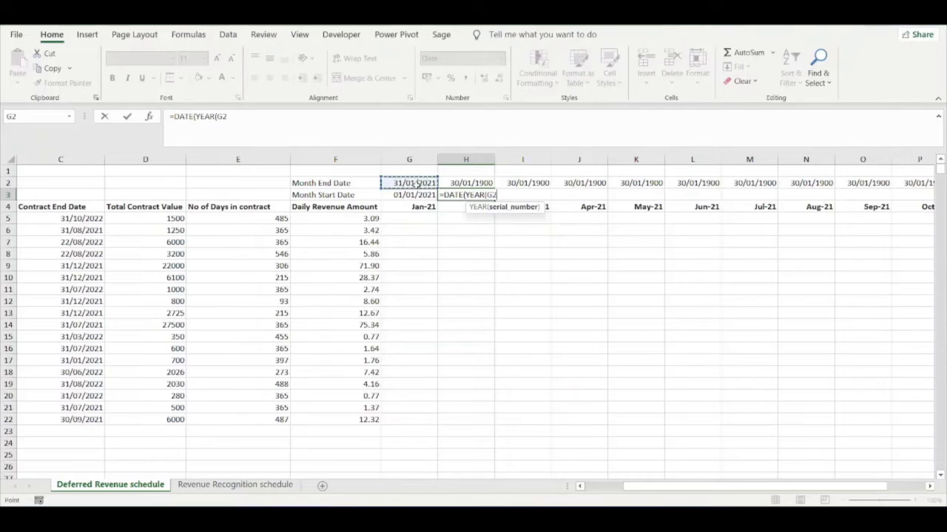
{"action": "type", "text": ")"}
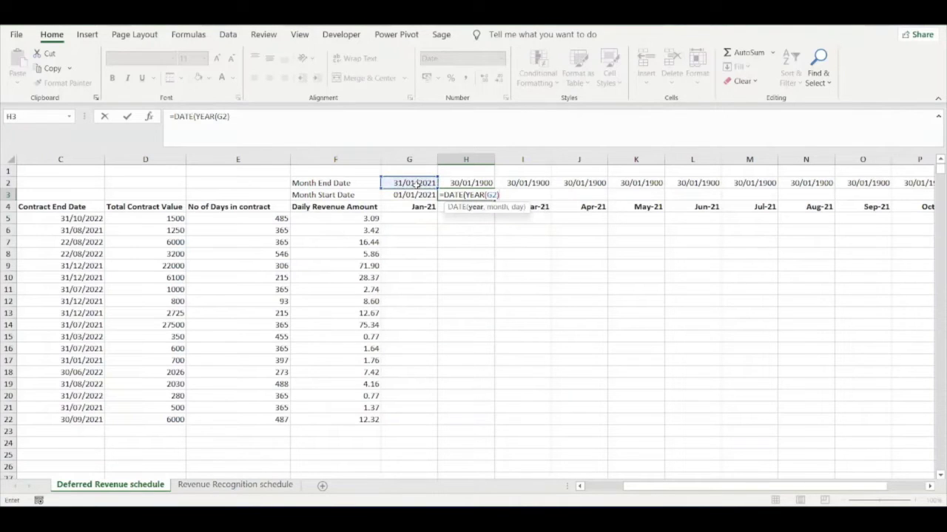
{"action": "type", "text": ",MONTH("}
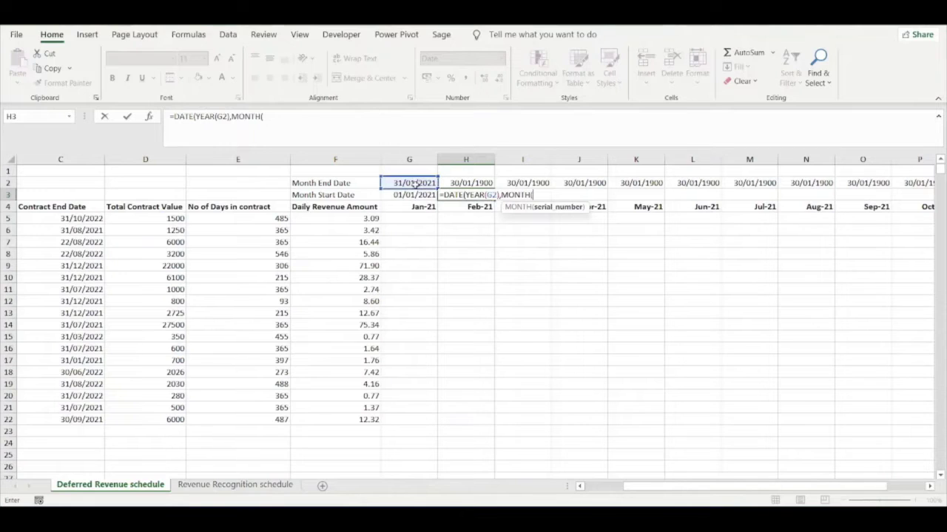
{"action": "left_click", "coordinate": [415, 185]}
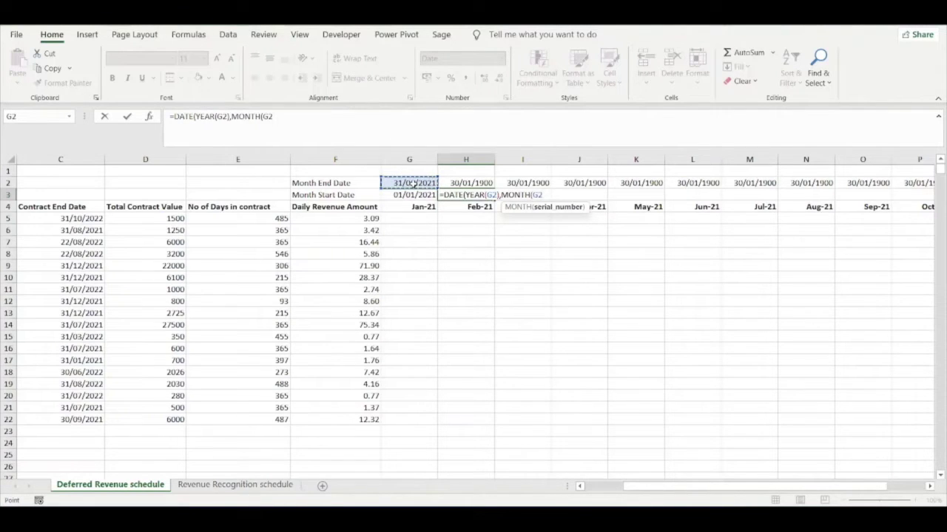
{"action": "type", "text": ")"}
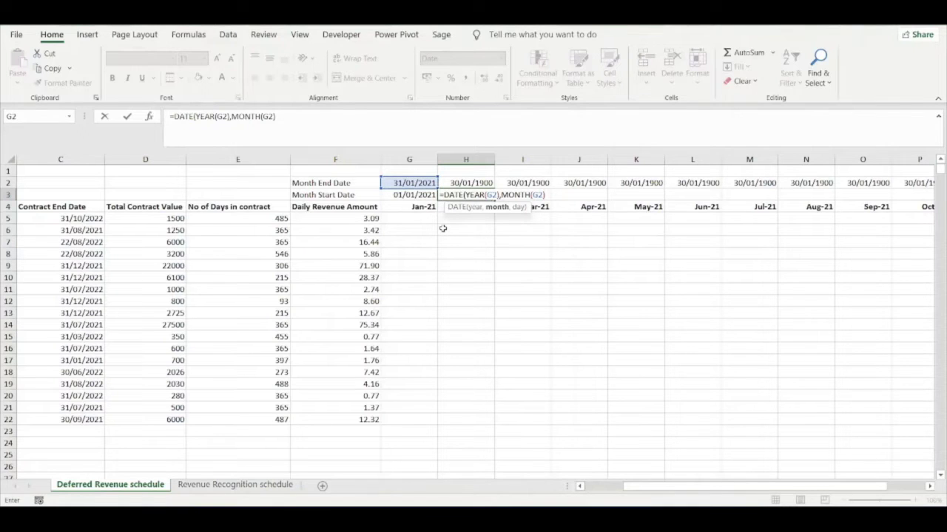
{"action": "type", "text": ",DAY("}
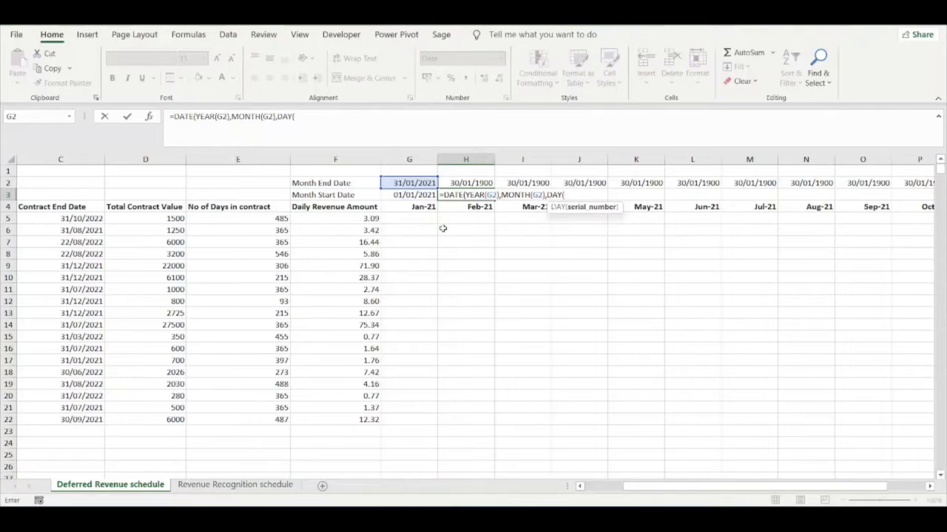
{"action": "left_click", "coordinate": [400, 183]}
{"action": "type", "text": ")"}
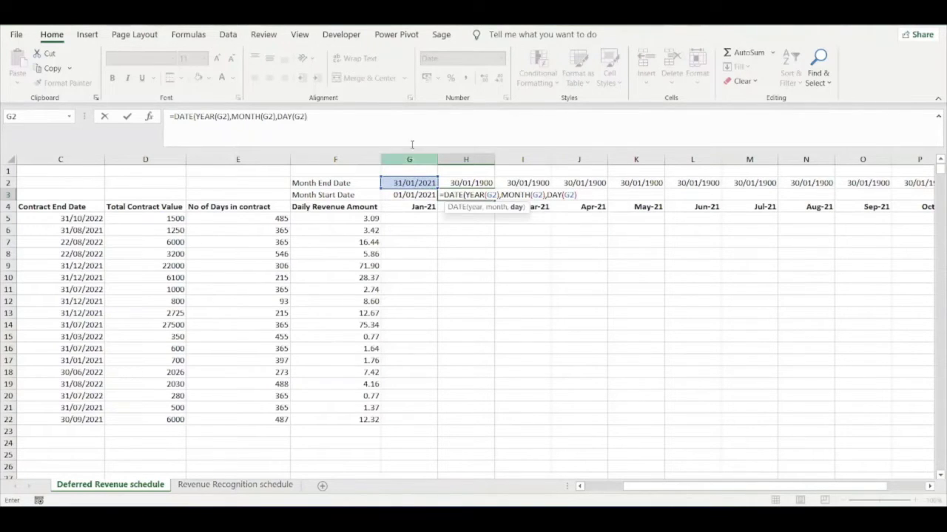
{"action": "left_click", "coordinate": [405, 122]}
{"action": "type", "text": "+"}
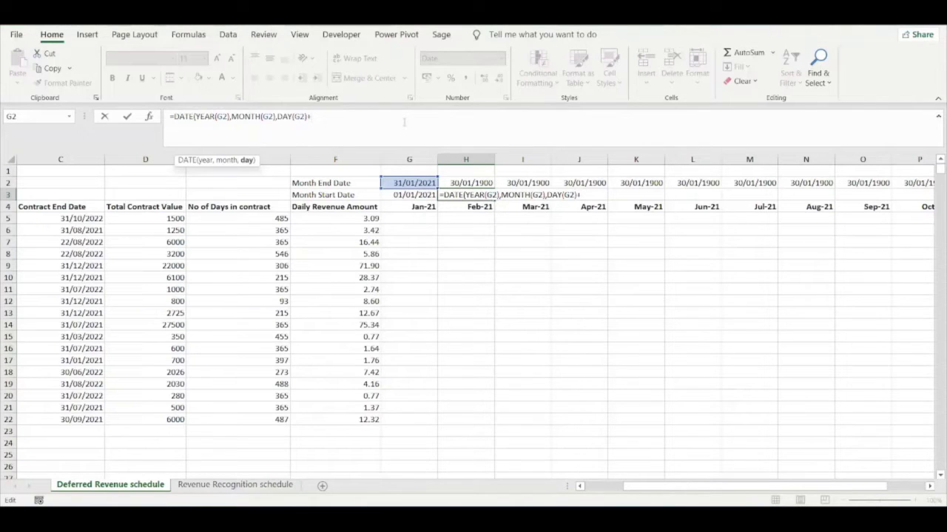
{"action": "type", "text": "1)"}
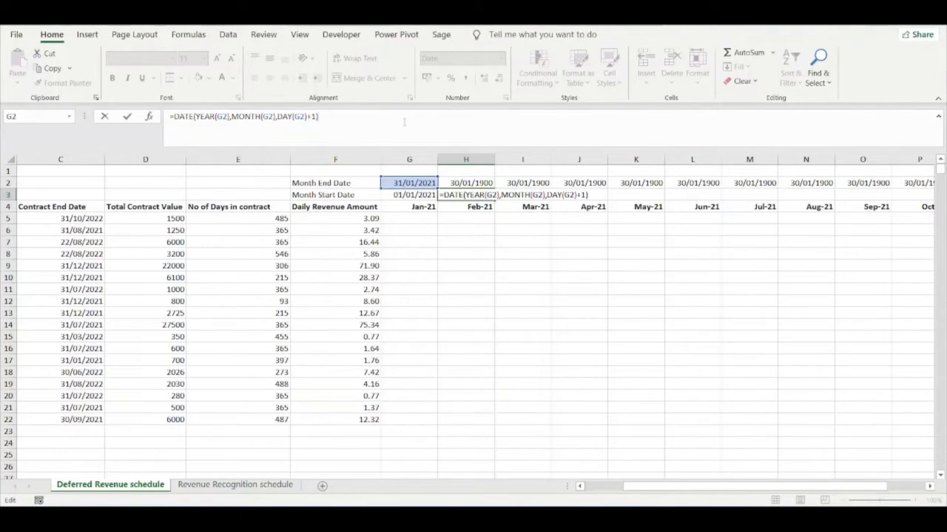
{"action": "key", "text": "Return"}
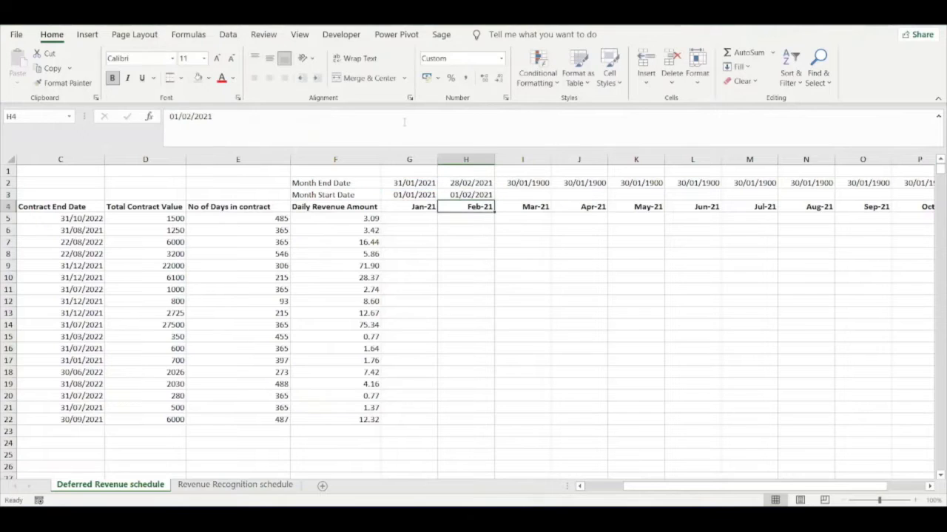
Step: Fill the month start date formula from H3 across row 3 through the Dec-21 column R
{"action": "left_click", "coordinate": [477, 195]}
{"action": "left_click_drag", "start_coordinate": [497, 200], "coordinate": [884, 209]}
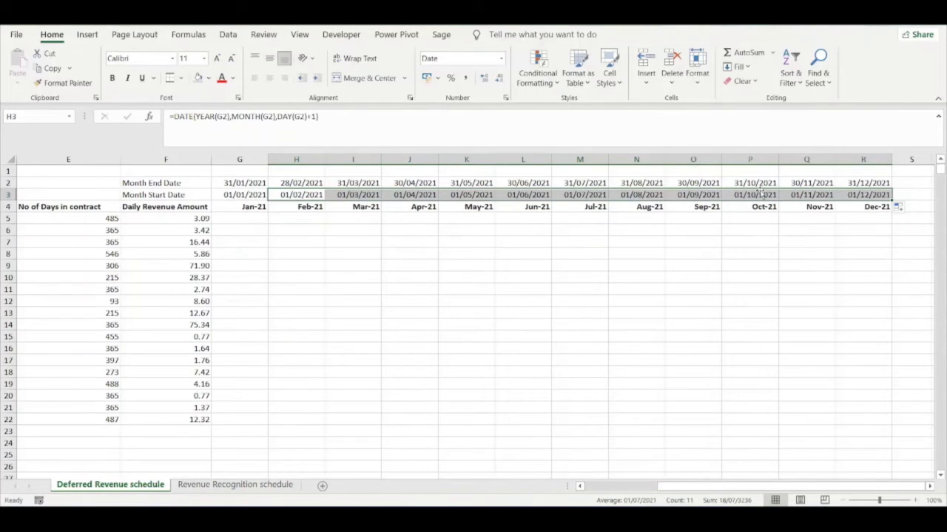
{"action": "left_click", "coordinate": [710, 194]}
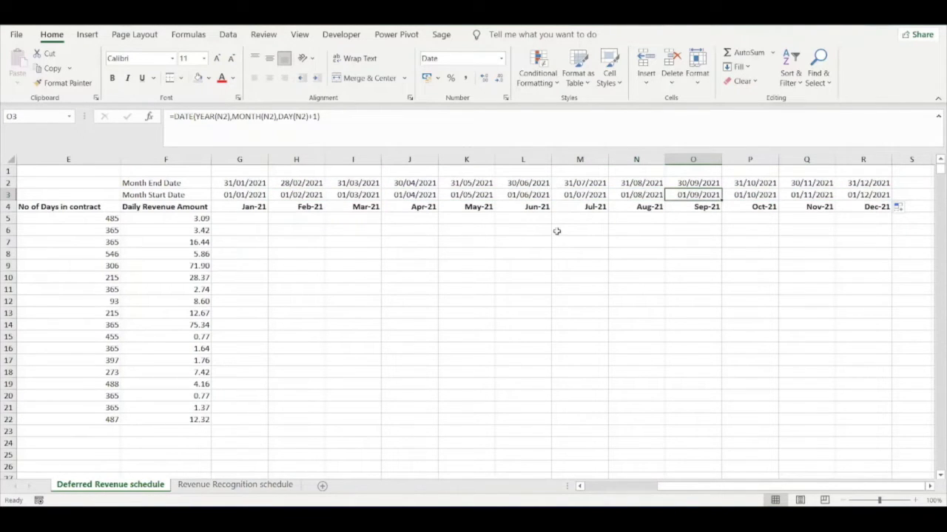
{"action": "left_click", "coordinate": [580, 485]}
{"action": "left_click", "coordinate": [580, 486]}
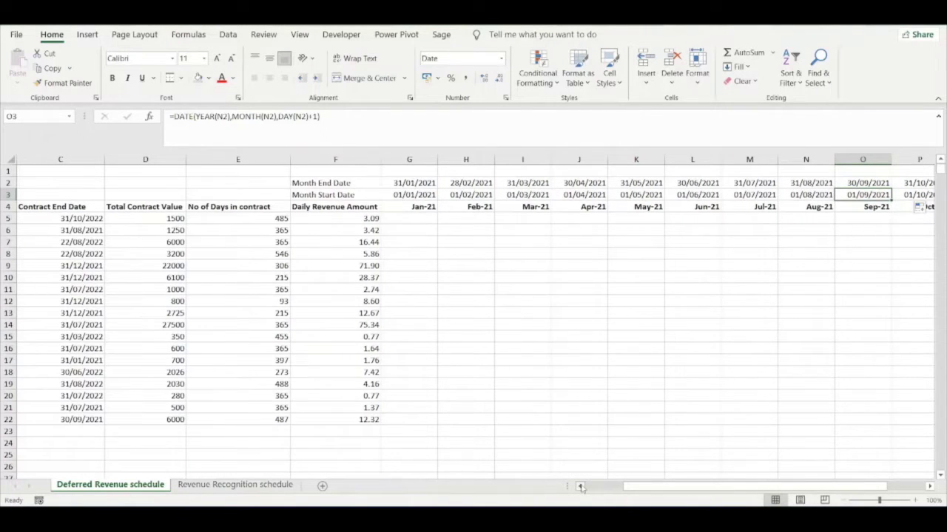
Step: Enter =G2-G3+1 in G1 to calculate the number of days in January
{"action": "left_click", "coordinate": [580, 485]}
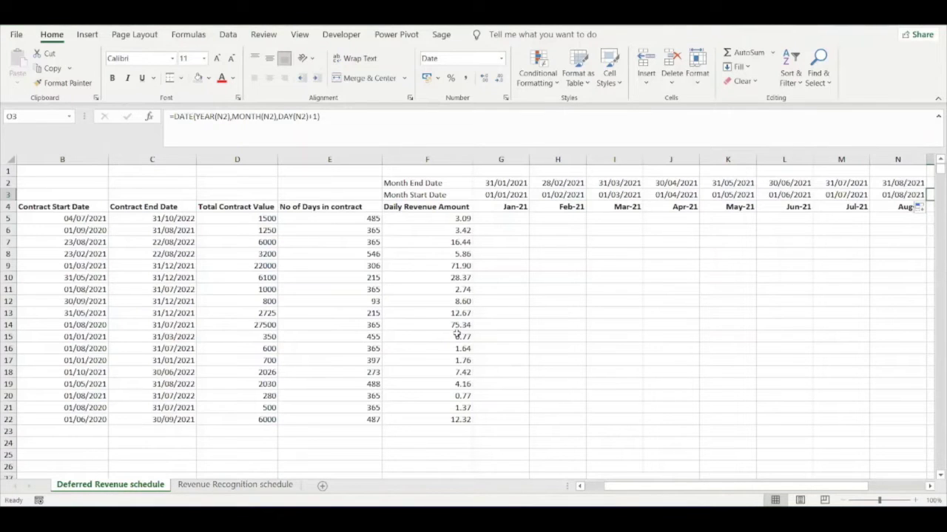
{"action": "left_click", "coordinate": [493, 171]}
{"action": "type", "text": "="}
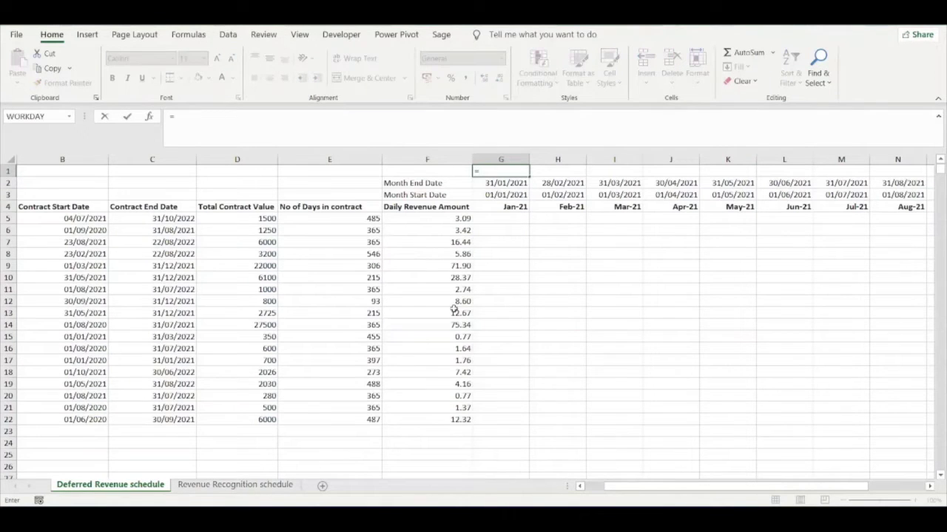
{"action": "left_click", "coordinate": [479, 183]}
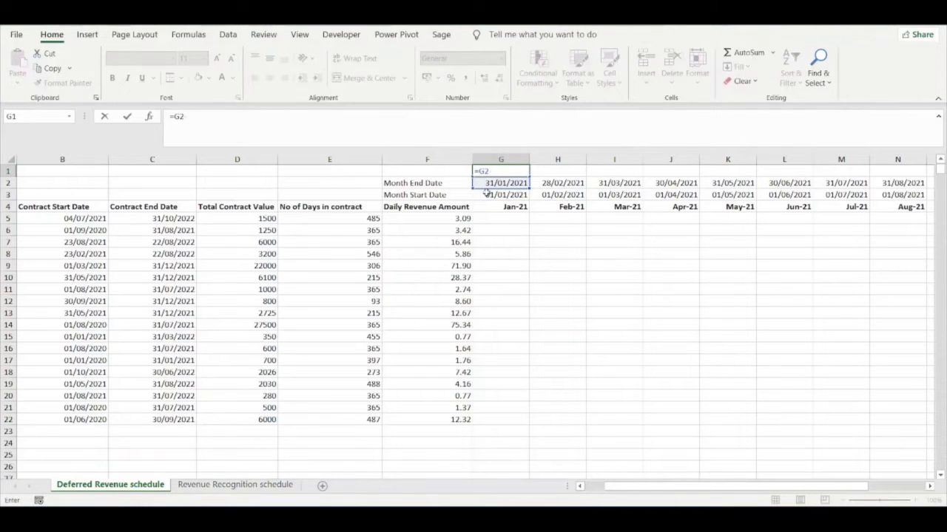
{"action": "type", "text": "-"}
{"action": "left_click", "coordinate": [480, 196]}
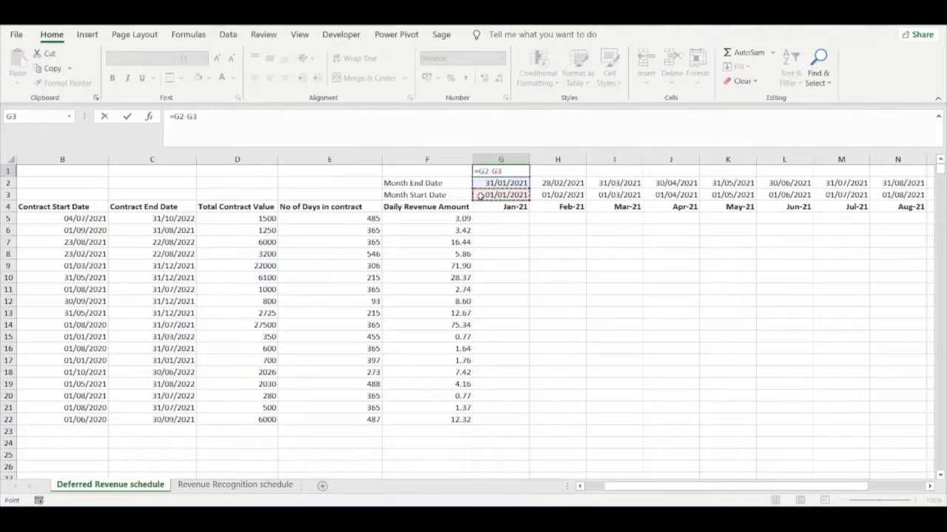
{"action": "type", "text": "+1"}
Step: Fill the days-in-month formula from G1 across row 1 through the Dec-21 column R
{"action": "left_click", "coordinate": [520, 171]}
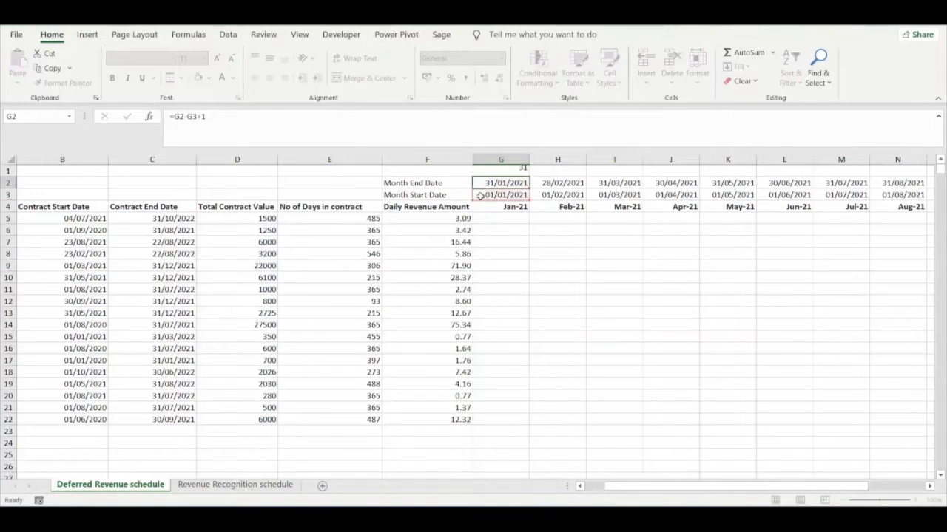
{"action": "left_click_drag", "start_coordinate": [529, 176], "coordinate": [884, 189]}
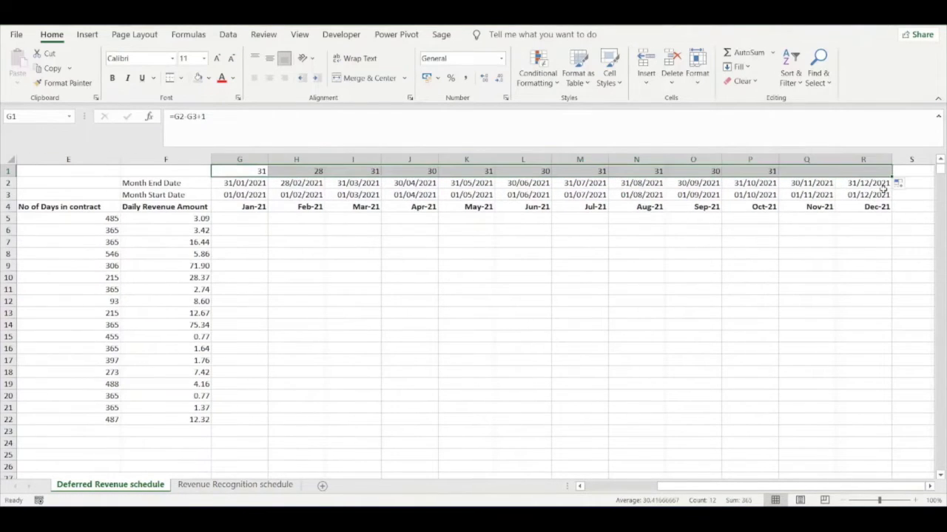
{"action": "left_click", "coordinate": [581, 486]}
{"action": "left_click", "coordinate": [580, 486]}
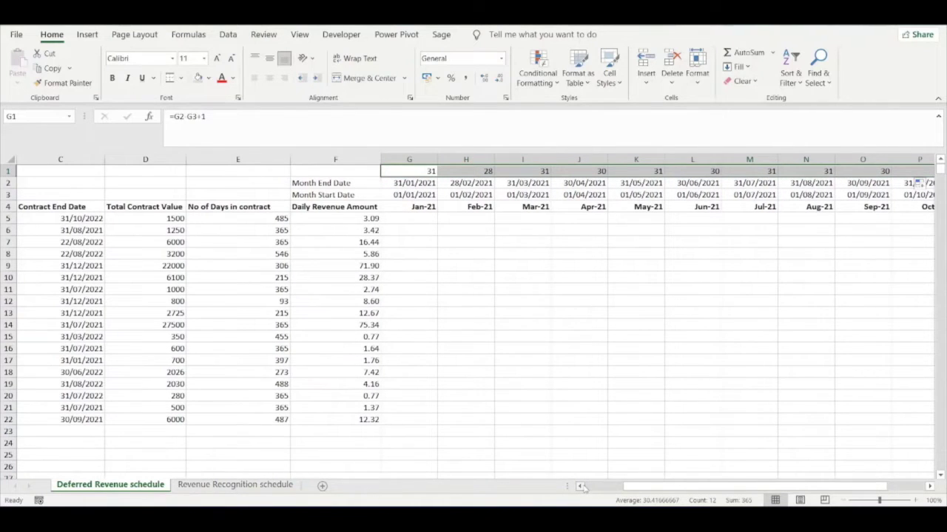
Step: Begin Contract 1's Jan-21 formula in G5 with =IF($C5<=G$2,0, so contracts ended by the month end give zero
{"action": "left_click", "coordinate": [423, 219]}
{"action": "scroll", "coordinate": [624, 306], "scroll_direction": "left", "scroll_amount": 2}
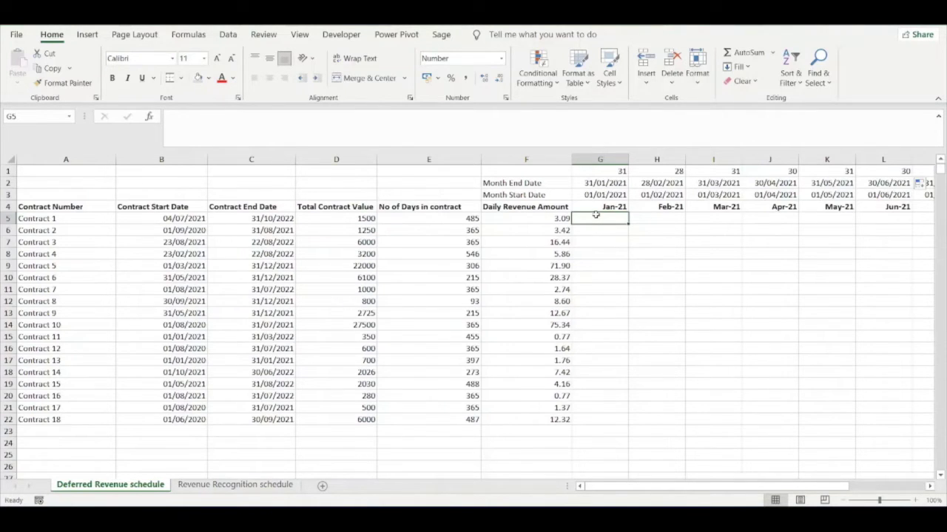
{"action": "type", "text": "=IF("}
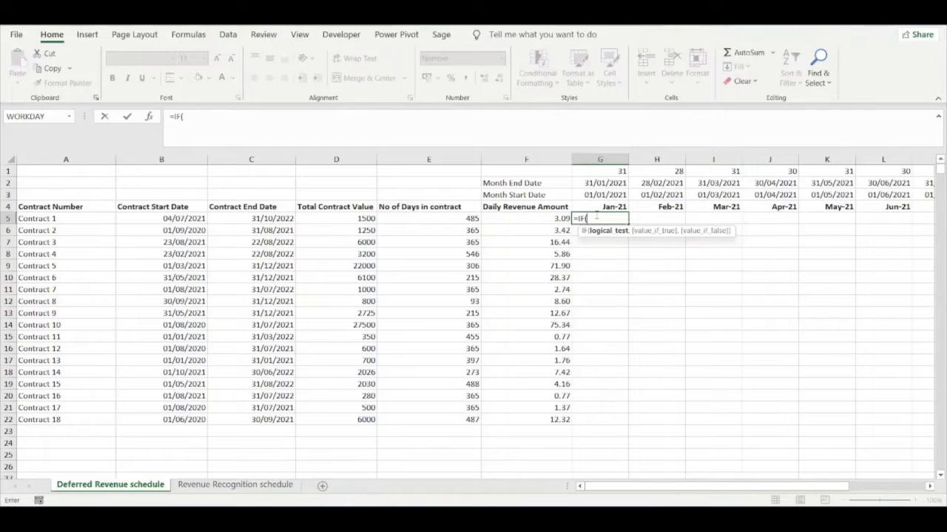
{"action": "left_click", "coordinate": [248, 220]}
{"action": "key", "text": "F4"}
{"action": "key", "text": "F4"}
{"action": "key", "text": "F4"}
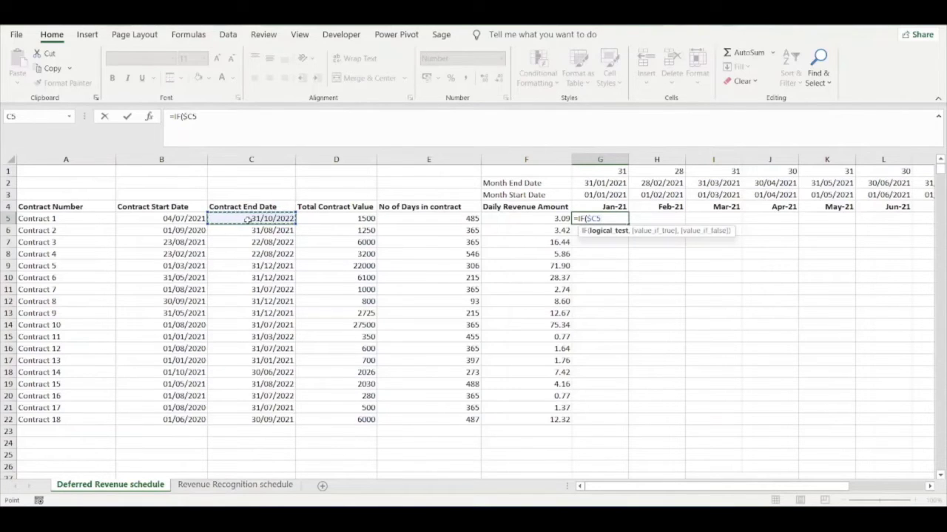
{"action": "type", "text": "<="}
{"action": "left_click", "coordinate": [604, 182]}
{"action": "key", "text": "F4"}
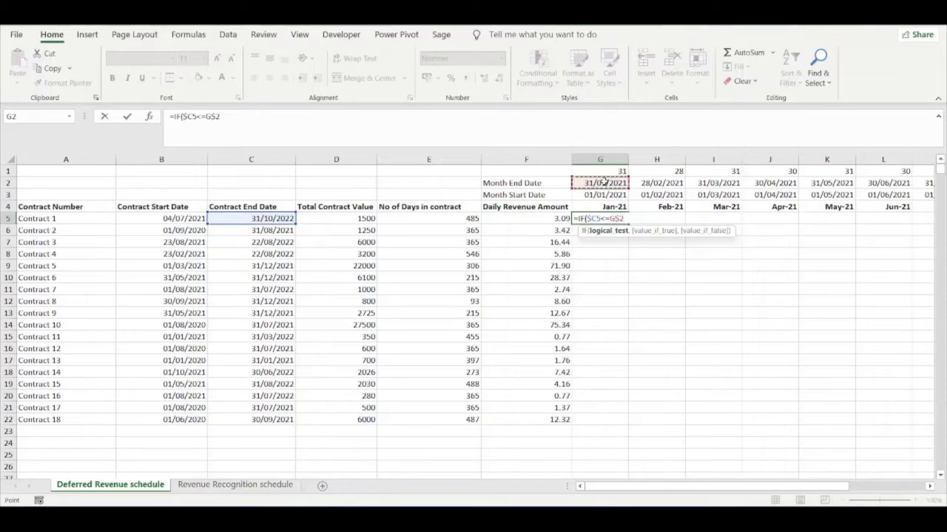
{"action": "key", "text": "F4"}
{"action": "key", "text": "F4"}
{"action": "key", "text": "F4"}
{"action": "key", "text": "F4"}
{"action": "type", "text": ",0"}
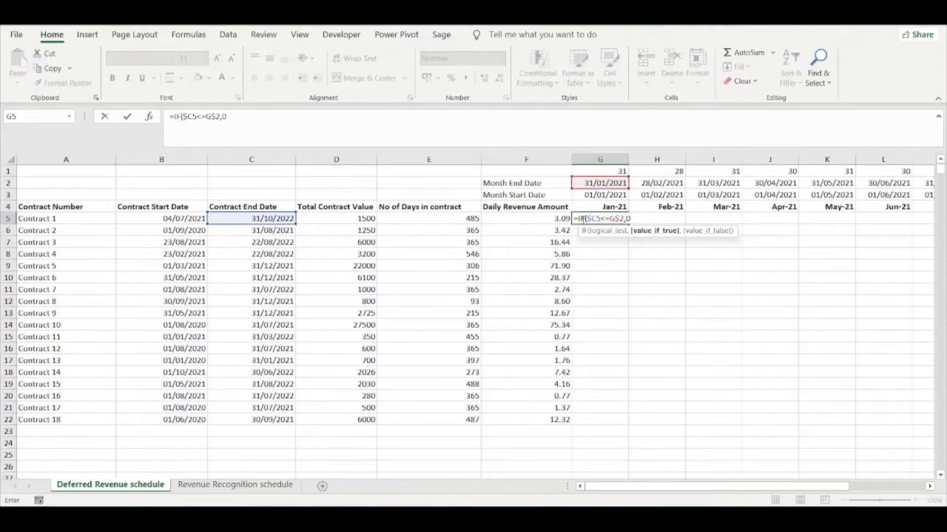
{"action": "type", "text": ","}
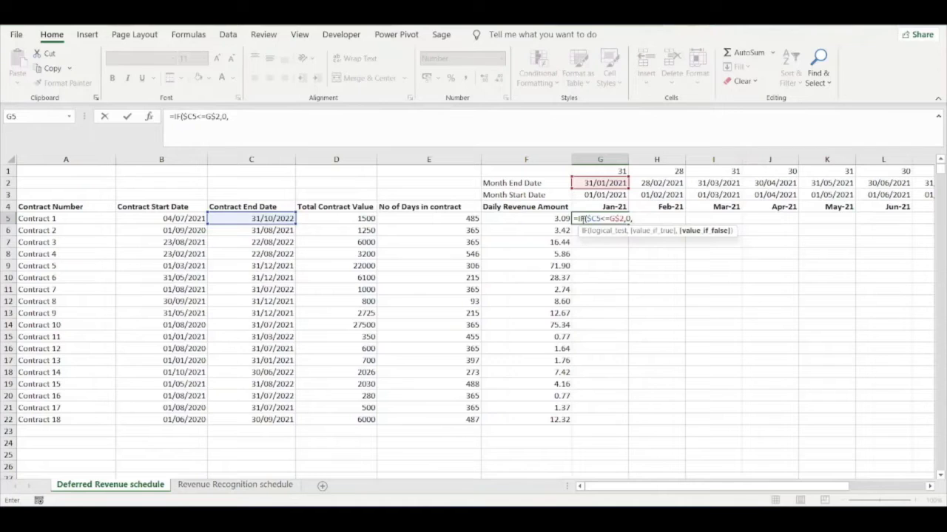
Step: Continue the G5 formula with the nested condition IF($B5>G$2,0, for contracts starting after the month end
{"action": "type", "text": "IF("}
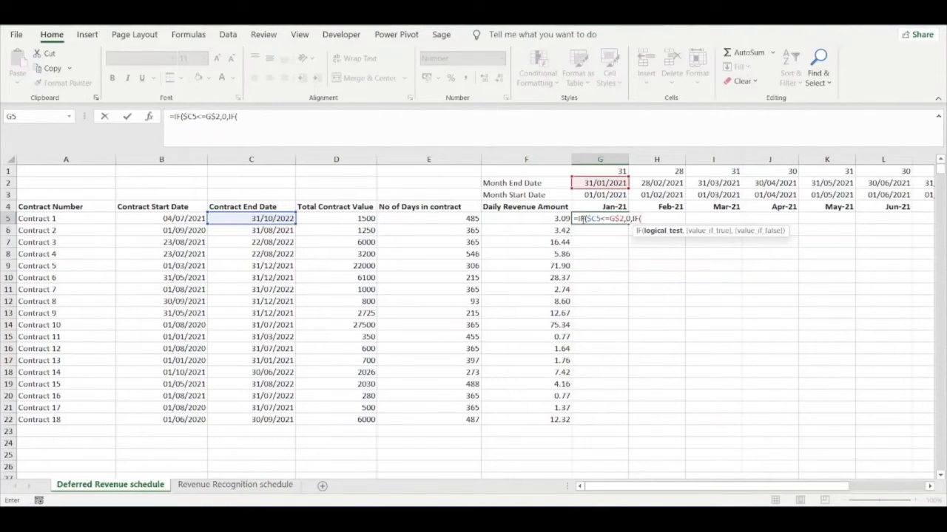
{"action": "left_click", "coordinate": [167, 219]}
{"action": "key", "text": "F4"}
{"action": "key", "text": "F4"}
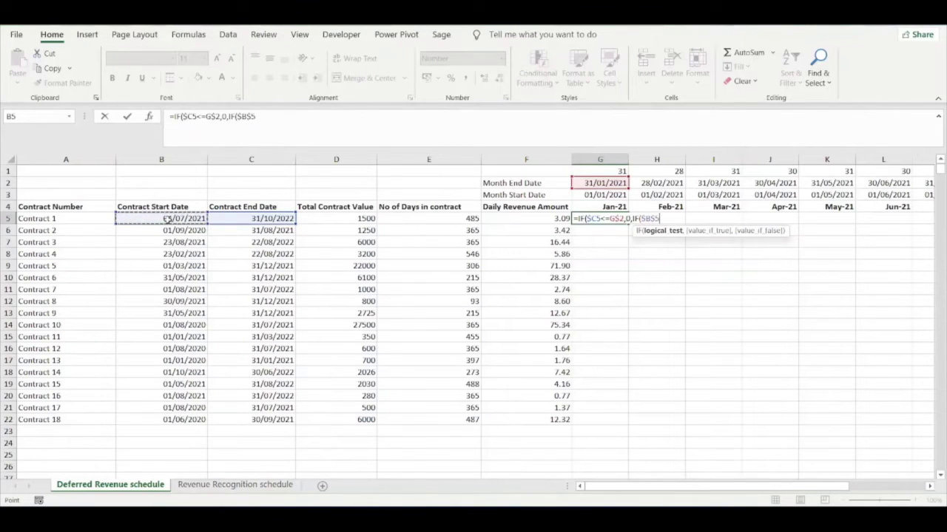
{"action": "key", "text": "F4"}
{"action": "type", "text": ">"}
{"action": "left_click", "coordinate": [603, 182]}
{"action": "key", "text": "F4"}
{"action": "key", "text": "F4"}
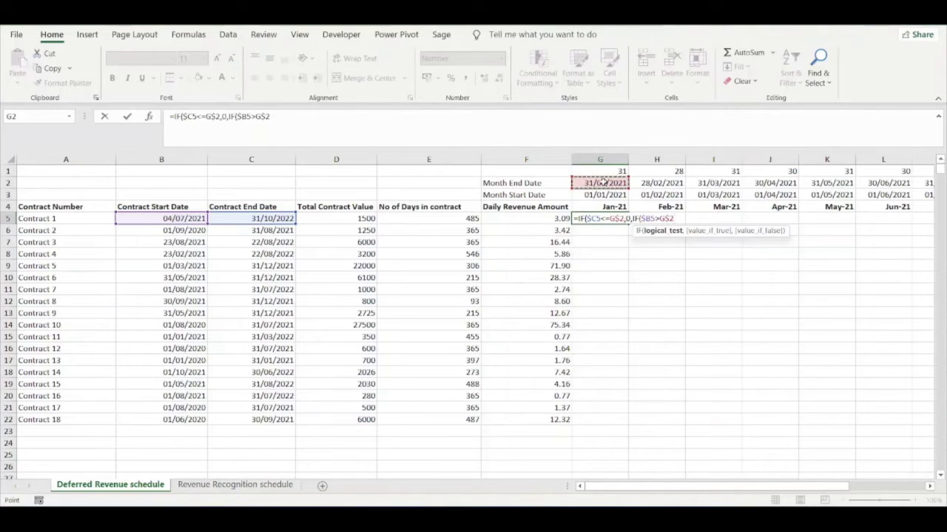
{"action": "type", "text": ","}
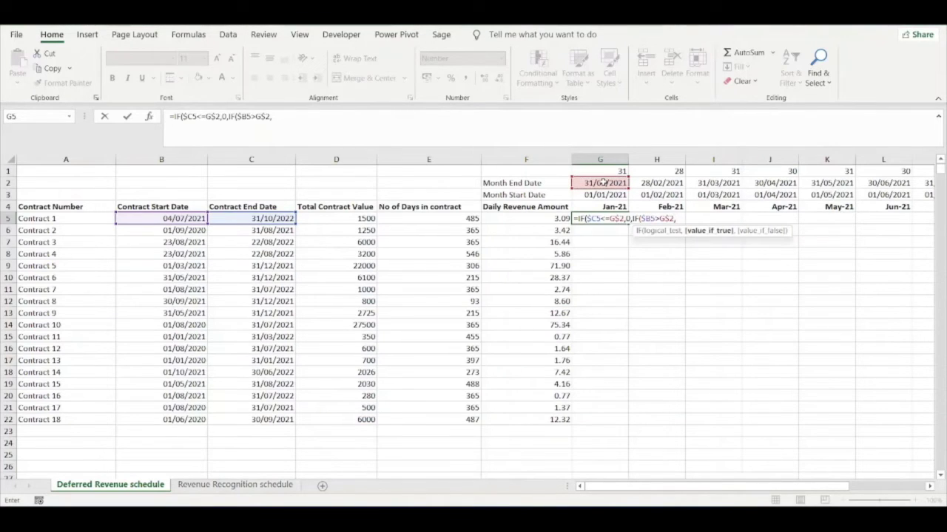
{"action": "type", "text": "0"}
{"action": "key", "text": "F2"}
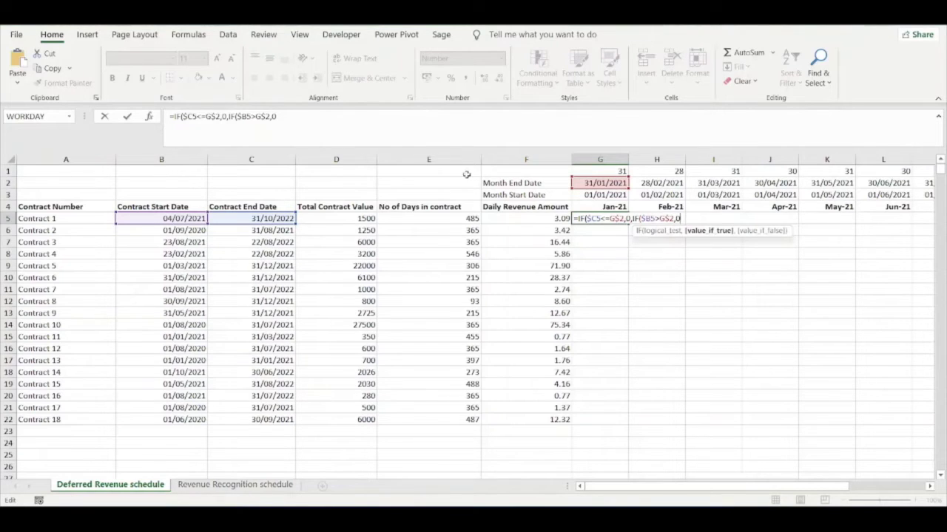
{"action": "type", "text": ","}
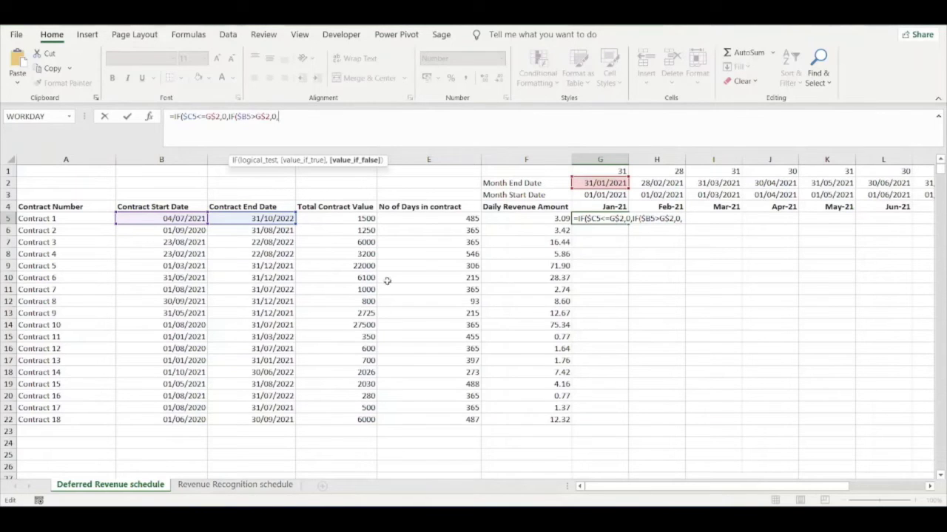
Step: Extend the G5 formula's remaining false result with $D5-$F5*( to subtract daily revenue from the total contract value
{"action": "left_click", "coordinate": [328, 218]}
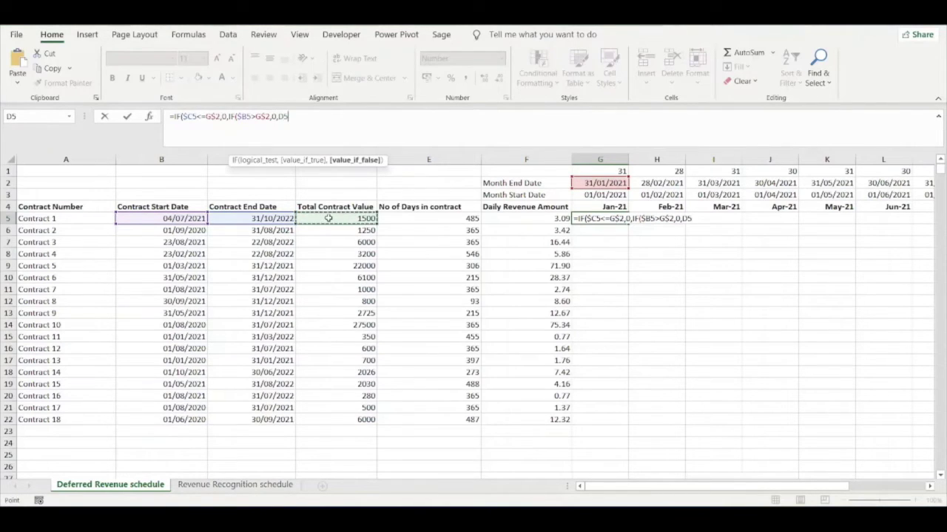
{"action": "key", "text": "F4"}
{"action": "key", "text": "F4"}
{"action": "key", "text": "F4"}
{"action": "type", "text": "-"}
{"action": "left_click", "coordinate": [499, 219]}
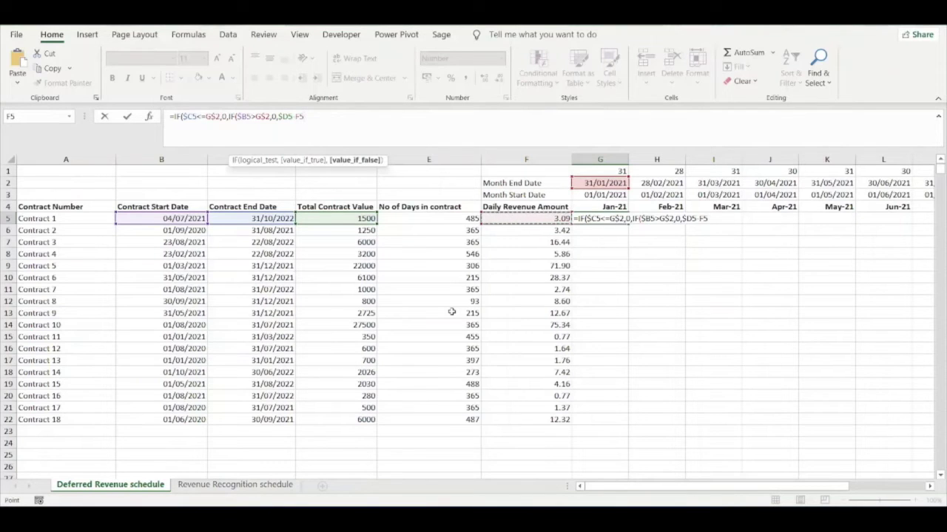
{"action": "key", "text": "F4"}
{"action": "key", "text": "F4"}
{"action": "key", "text": "F4"}
{"action": "type", "text": "*("}
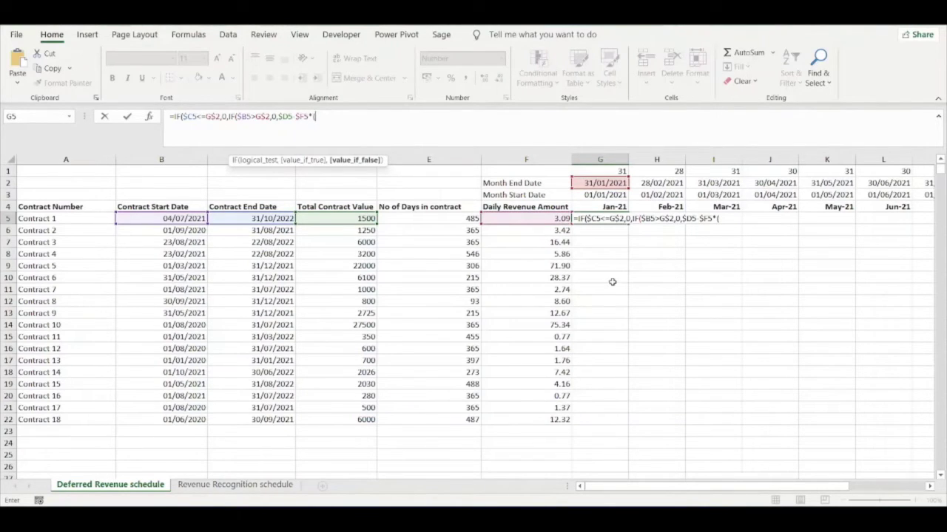
Step: Complete the G5 formula with the elapsed contract days G$2-$B5+1))) and enter it
{"action": "left_click", "coordinate": [605, 183]}
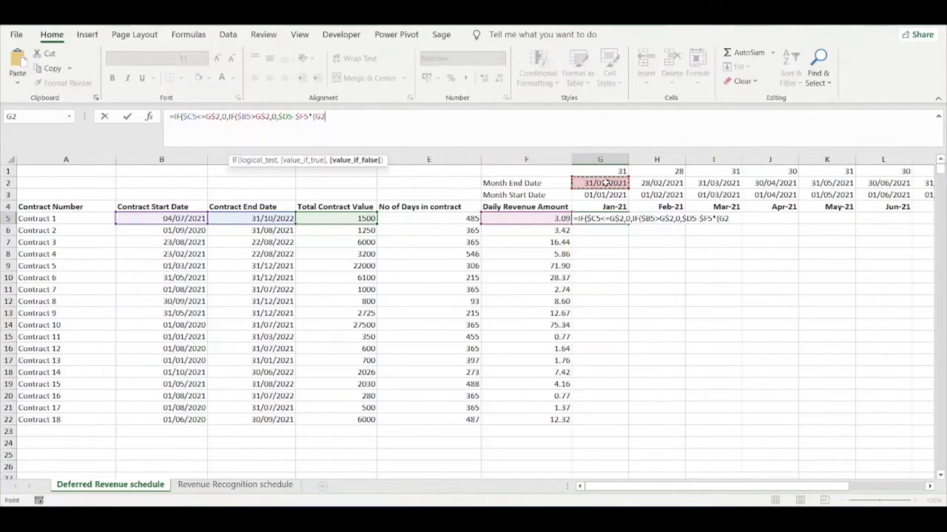
{"action": "key", "text": "F4"}
{"action": "key", "text": "F4"}
{"action": "type", "text": "-"}
{"action": "left_click", "coordinate": [142, 216]}
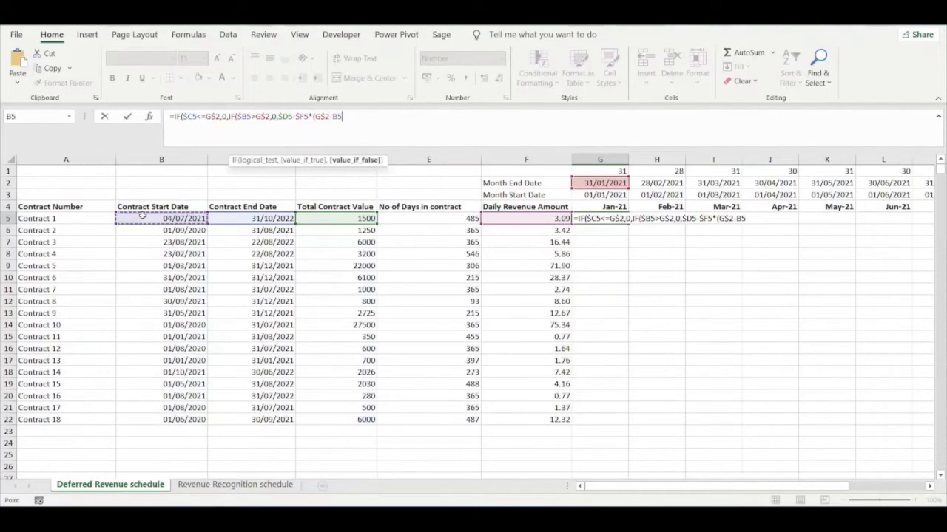
{"action": "key", "text": "F4"}
{"action": "key", "text": "F4"}
{"action": "key", "text": "F4"}
{"action": "type", "text": "+1"}
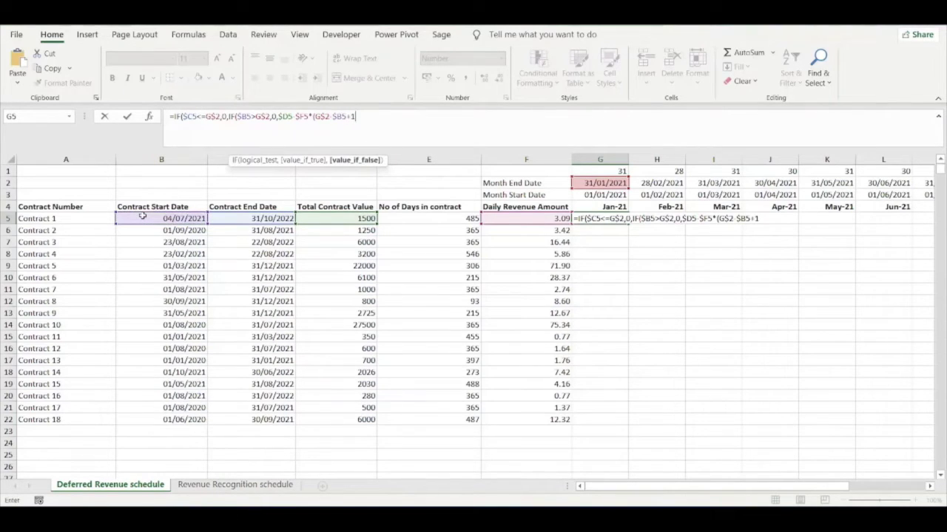
{"action": "type", "text": ")))"}
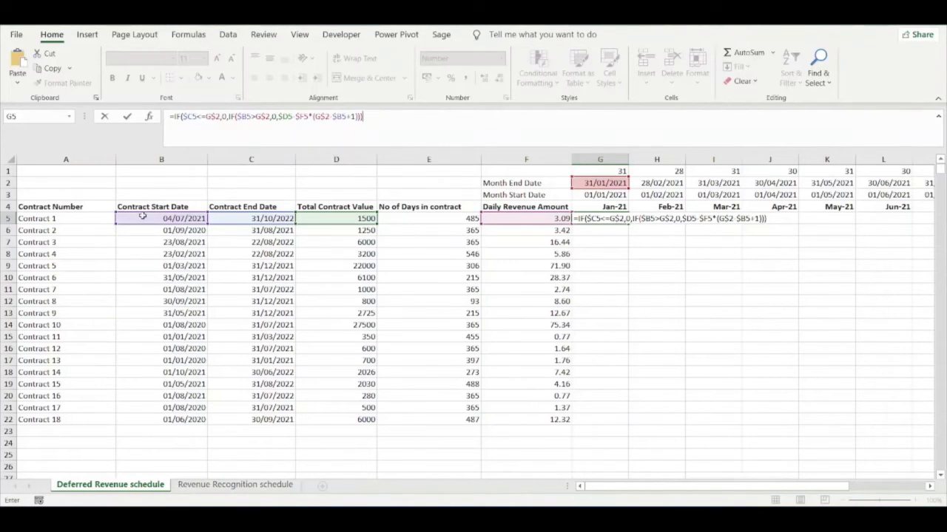
{"action": "key", "text": "Return"}
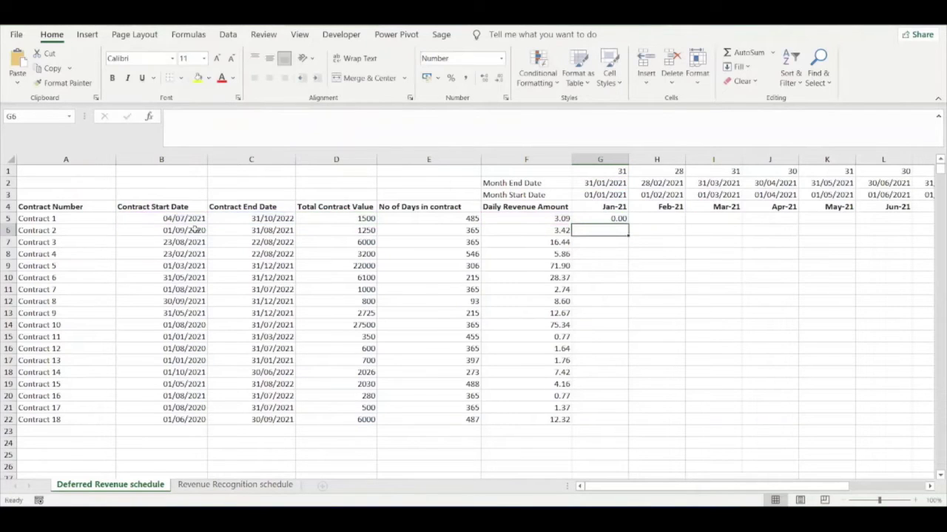
Step: Fill the deferred revenue formula from G5 across to the Dec-21 column R and down to Contract 18 in row 22
{"action": "left_click", "coordinate": [603, 218]}
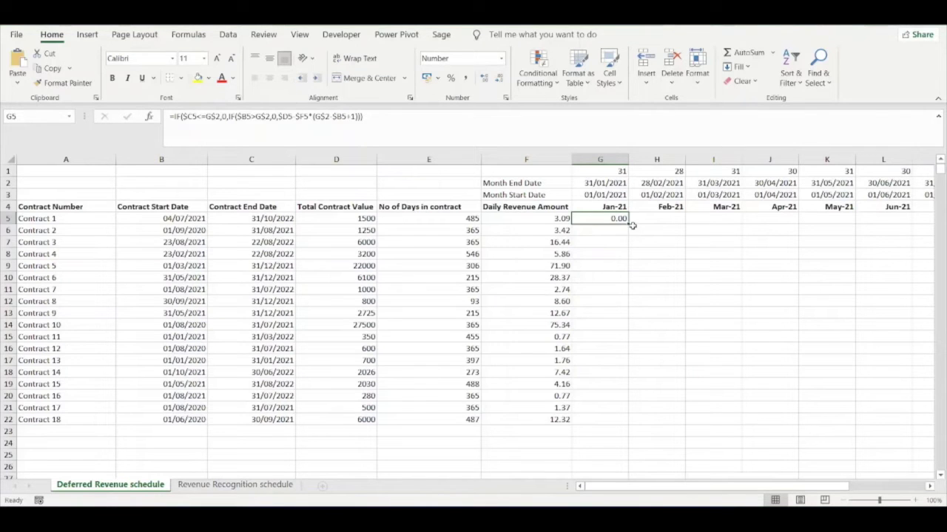
{"action": "left_click_drag", "start_coordinate": [628, 223], "coordinate": [889, 225]}
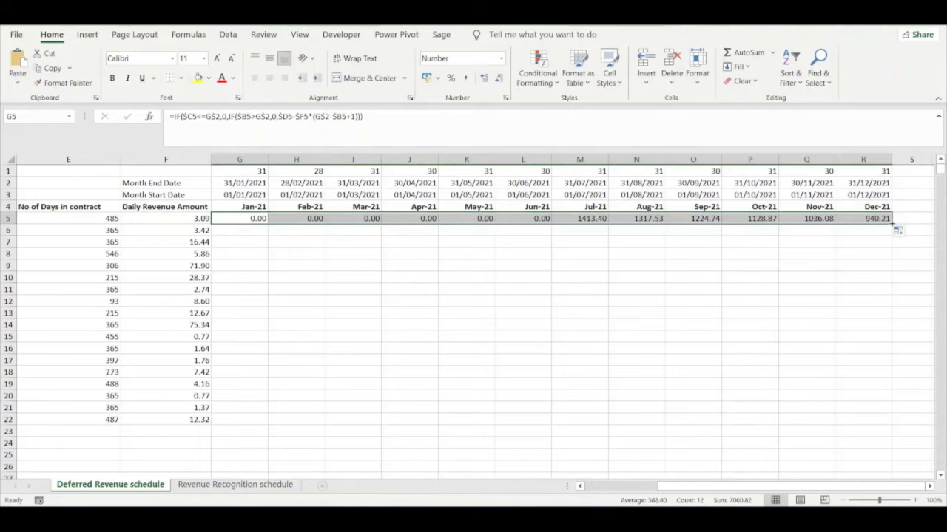
{"action": "double_click", "coordinate": [892, 224]}
Step: Examine the monthly deferred revenue of Contracts 8, 15 and 17 against their contract start and end dates
{"action": "left_click", "coordinate": [762, 302]}
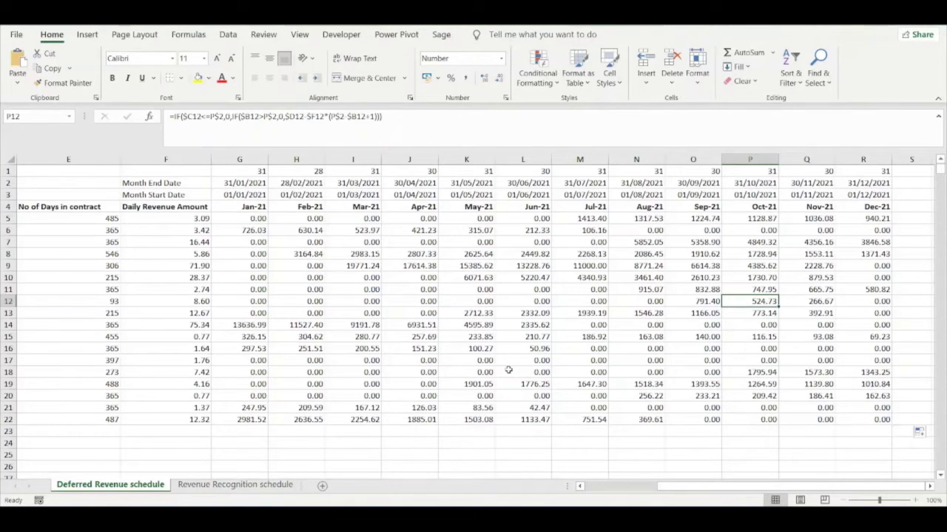
{"action": "scroll", "coordinate": [509, 369], "scroll_direction": "left", "scroll_amount": 3}
{"action": "left_click", "coordinate": [809, 383]}
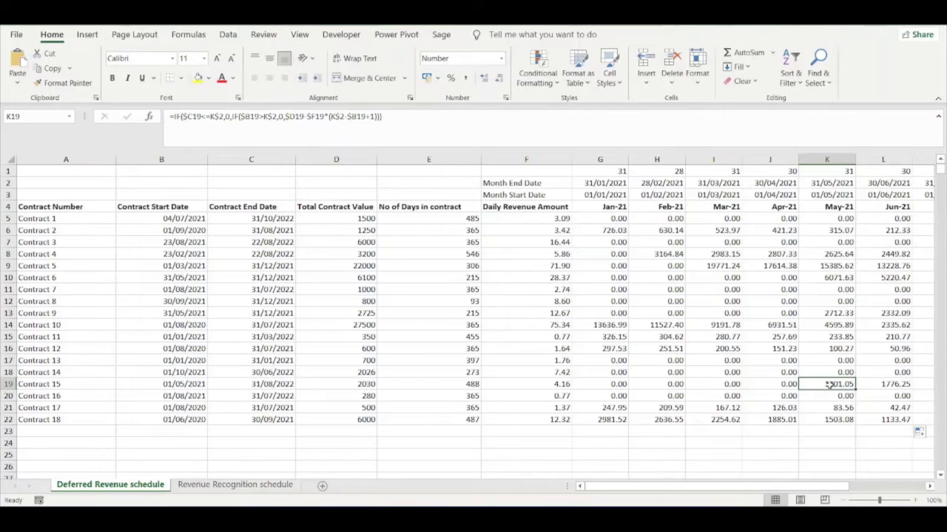
{"action": "left_click", "coordinate": [159, 385]}
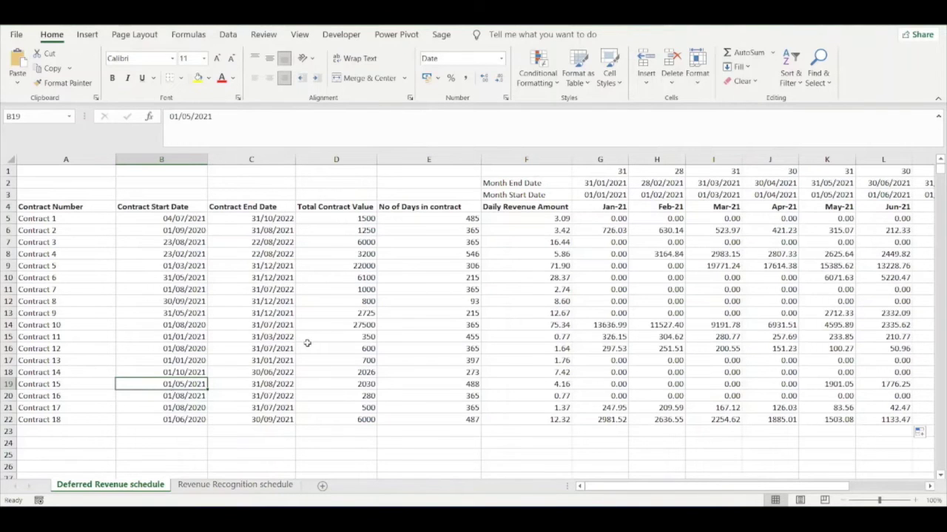
{"action": "left_click", "coordinate": [930, 486]}
{"action": "left_click", "coordinate": [929, 487]}
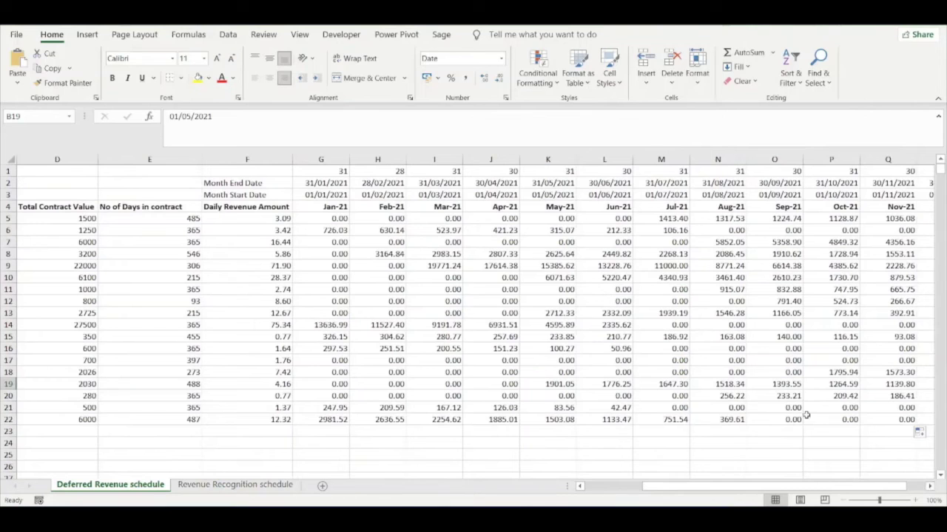
{"action": "left_click", "coordinate": [625, 409]}
{"action": "scroll", "coordinate": [740, 407], "scroll_direction": "left", "scroll_amount": 3}
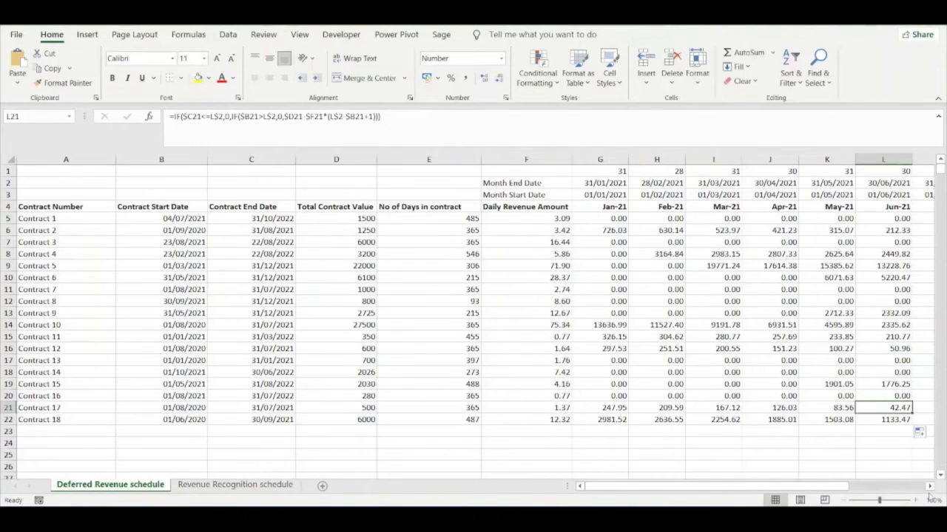
{"action": "left_click", "coordinate": [930, 486]}
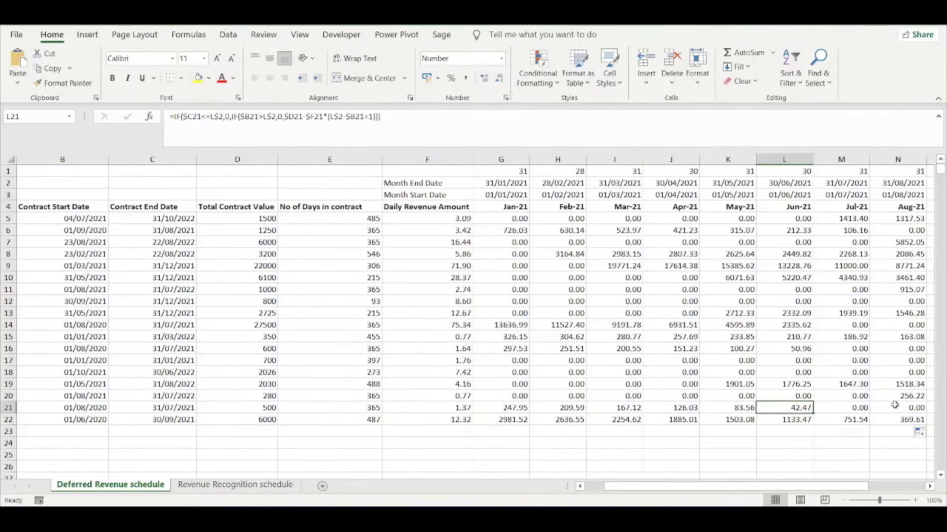
Step: Examine Contract 12's start date, Jan-21 deferred revenue formula and total contract value
{"action": "left_click", "coordinate": [581, 486]}
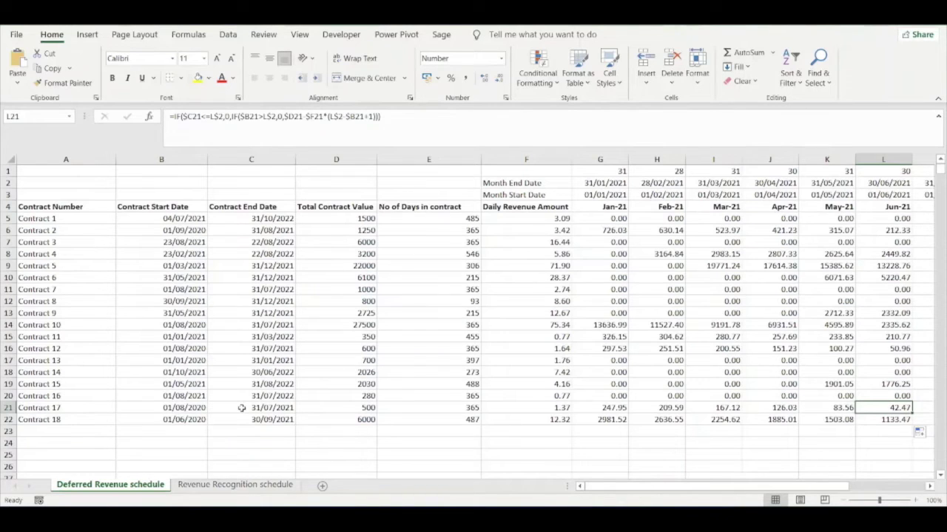
{"action": "left_click", "coordinate": [182, 349]}
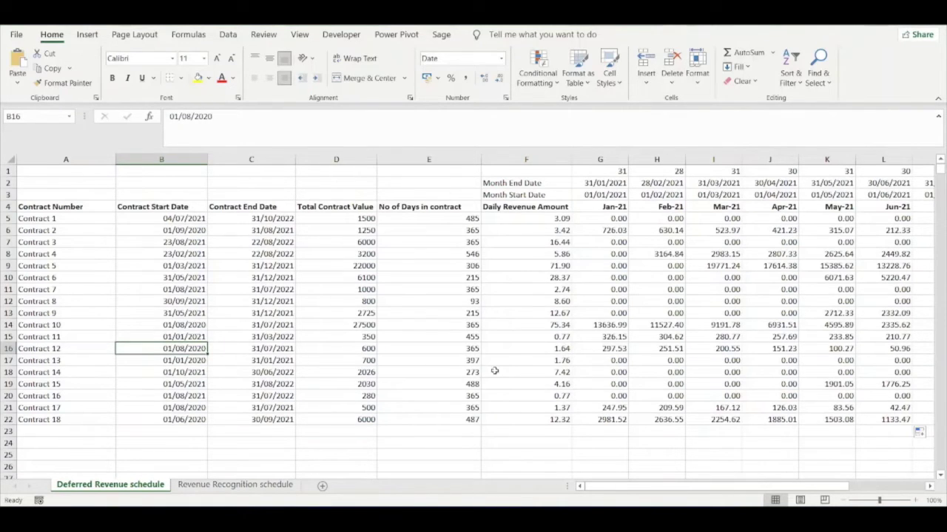
{"action": "left_click", "coordinate": [606, 349]}
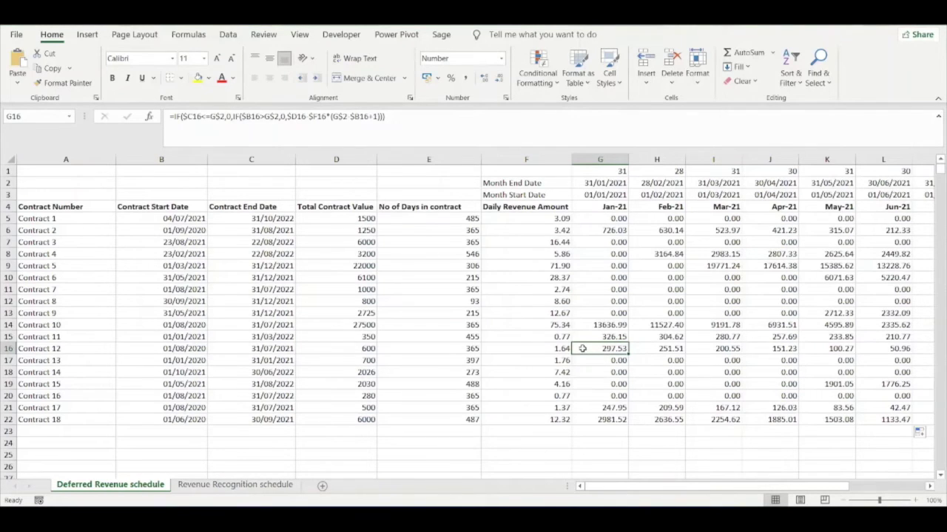
{"action": "left_click", "coordinate": [365, 350]}
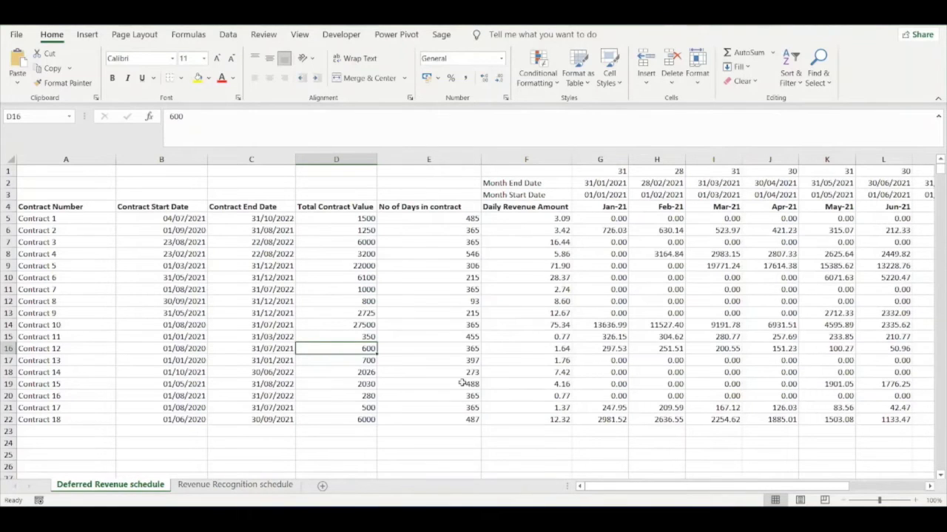
Step: On the Revenue Recognition schedule sheet, begin the Jan-21 formula in G5 with =IF($C5<G$3,0 for contracts ended before the month starts
{"action": "left_click", "coordinate": [252, 486]}
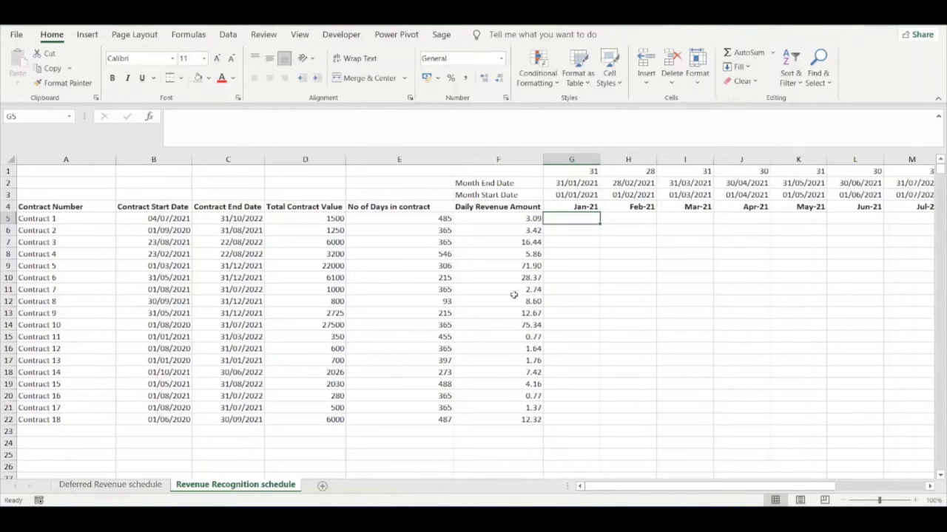
{"action": "type", "text": "="}
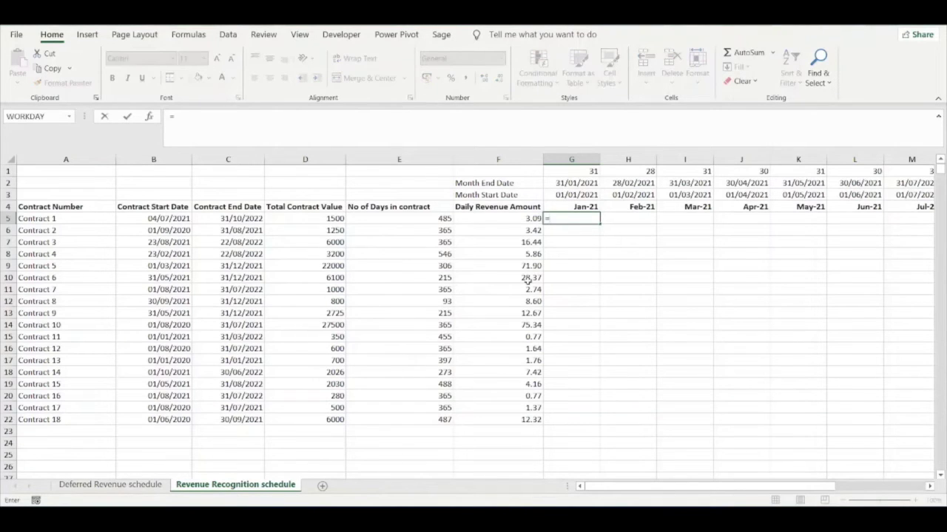
{"action": "type", "text": "IF("}
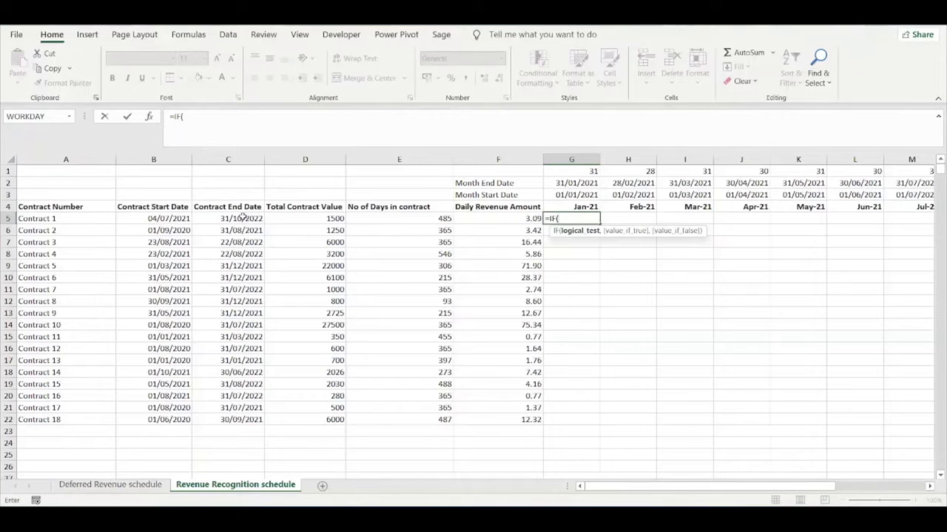
{"action": "left_click", "coordinate": [243, 216]}
{"action": "key", "text": "F4"}
{"action": "key", "text": "F4"}
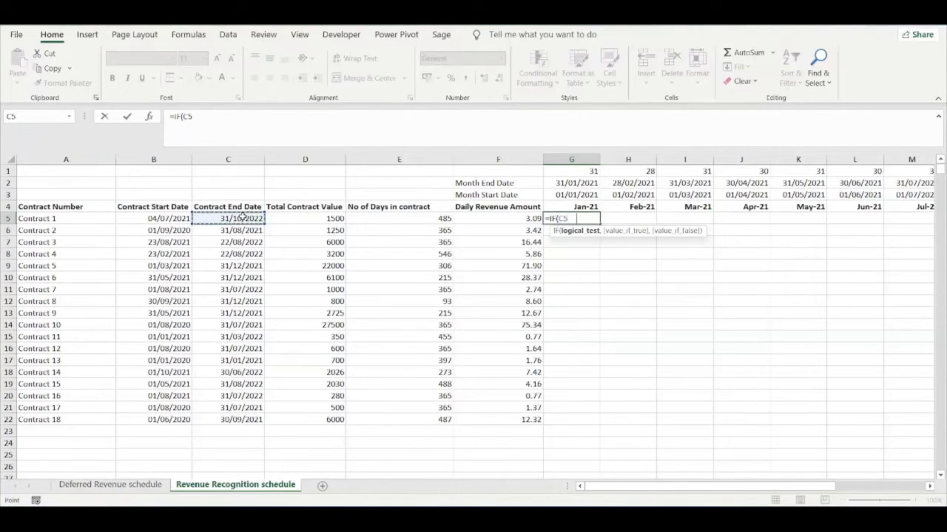
{"action": "key", "text": "F4"}
{"action": "type", "text": "<"}
{"action": "left_click", "coordinate": [572, 193]}
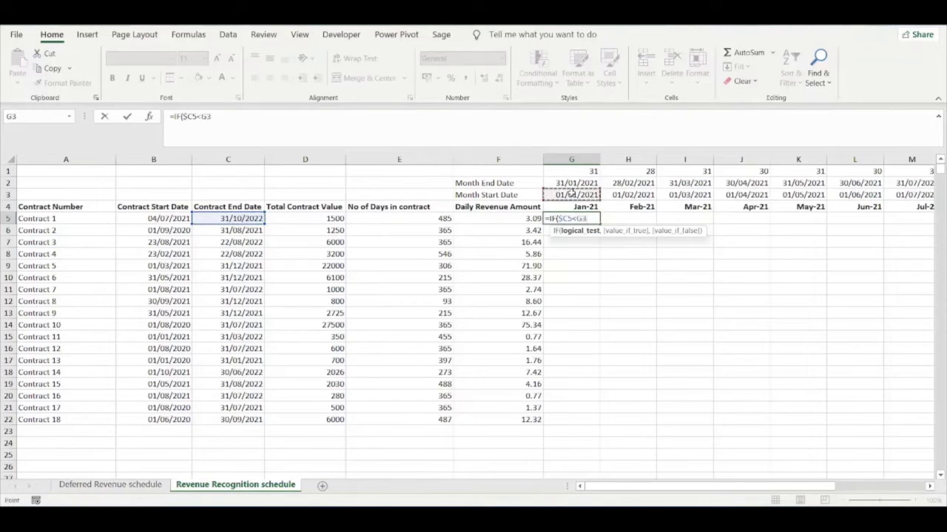
{"action": "key", "text": "F4"}
{"action": "key", "text": "F4"}
{"action": "type", "text": ",0"}
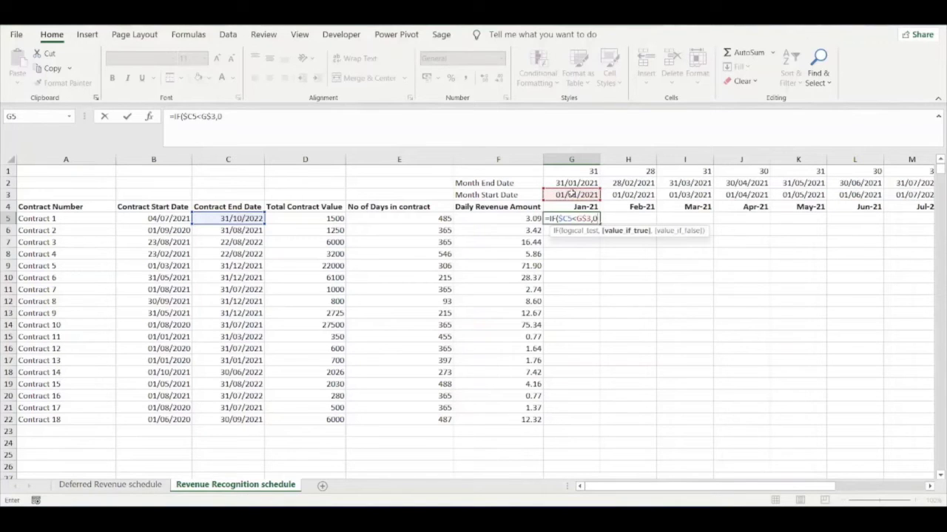
Step: Nest ,IF($B5>G$2,0 in the G5 formula to return zero when the contract starts after the month end
{"action": "type", "text": ",IF("}
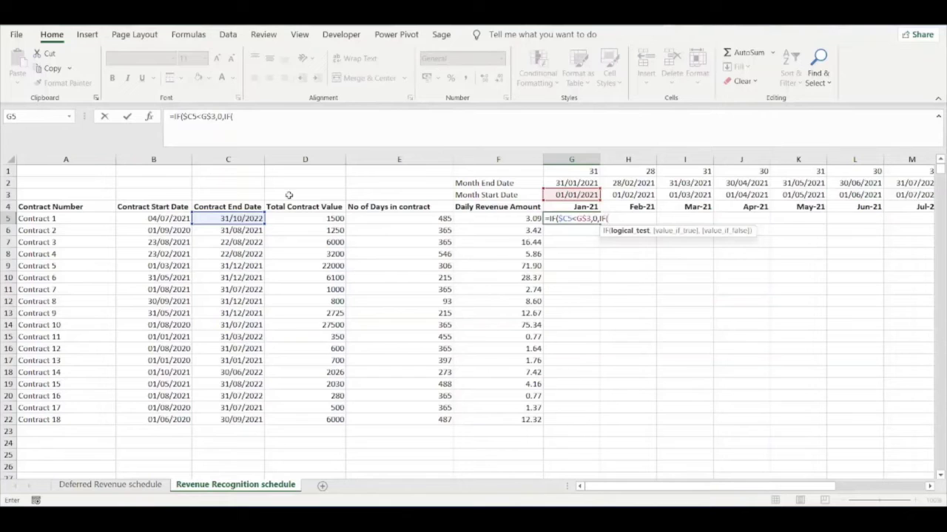
{"action": "left_click", "coordinate": [167, 219]}
{"action": "key", "text": "F4"}
{"action": "key", "text": "F4"}
{"action": "key", "text": "F4"}
{"action": "type", "text": ">"}
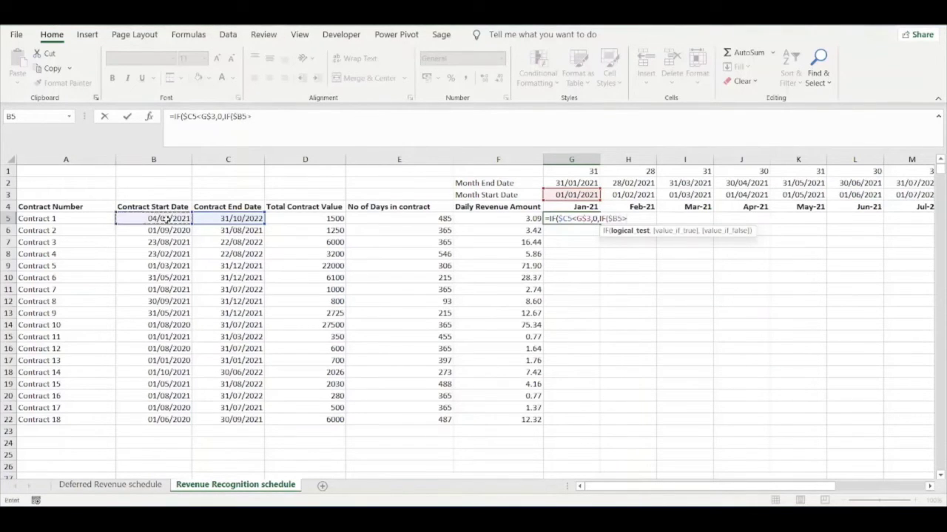
{"action": "left_click", "coordinate": [581, 182]}
{"action": "key", "text": "F4"}
{"action": "key", "text": "F4"}
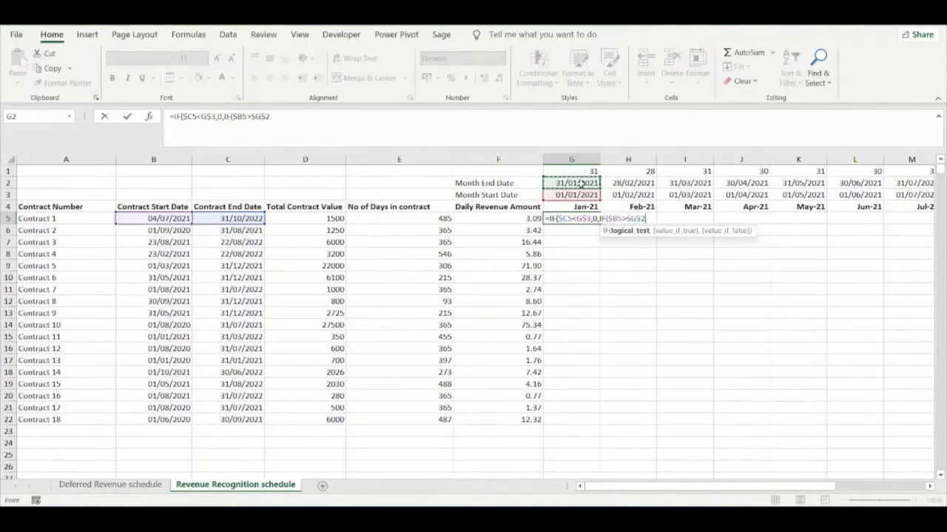
{"action": "type", "text": ","}
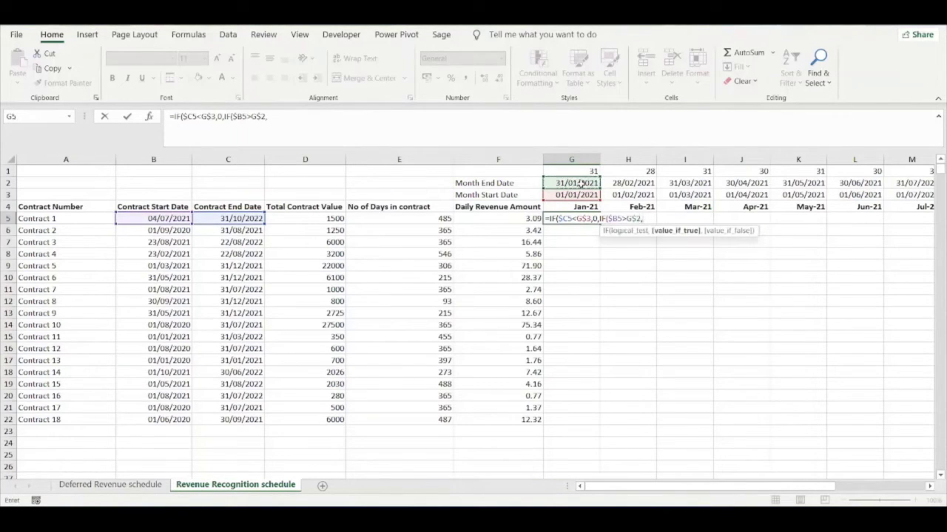
{"action": "type", "text": "0"}
Step: Extend the G5 formula with ,IF(AND($C5<G$2, to test whether the contract ends before the month end date
{"action": "key", "text": "F2"}
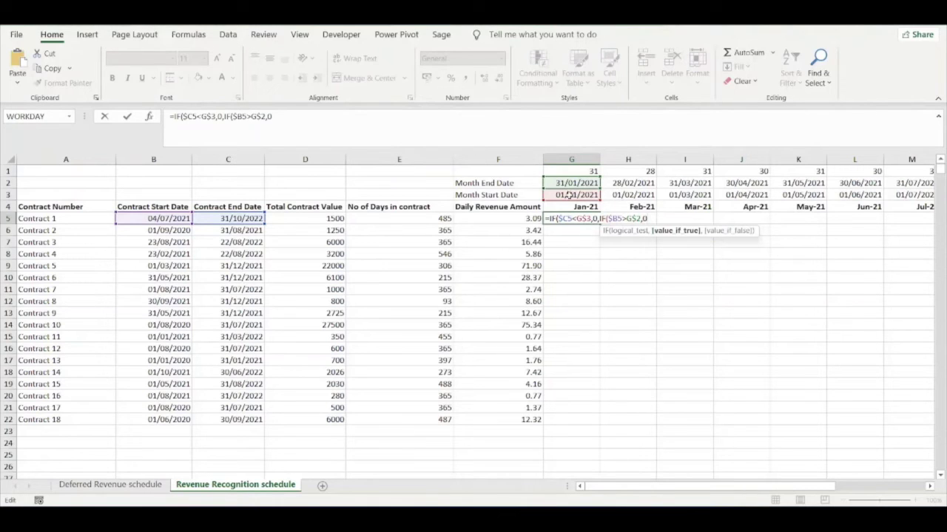
{"action": "left_click", "coordinate": [364, 123]}
{"action": "type", "text": ","}
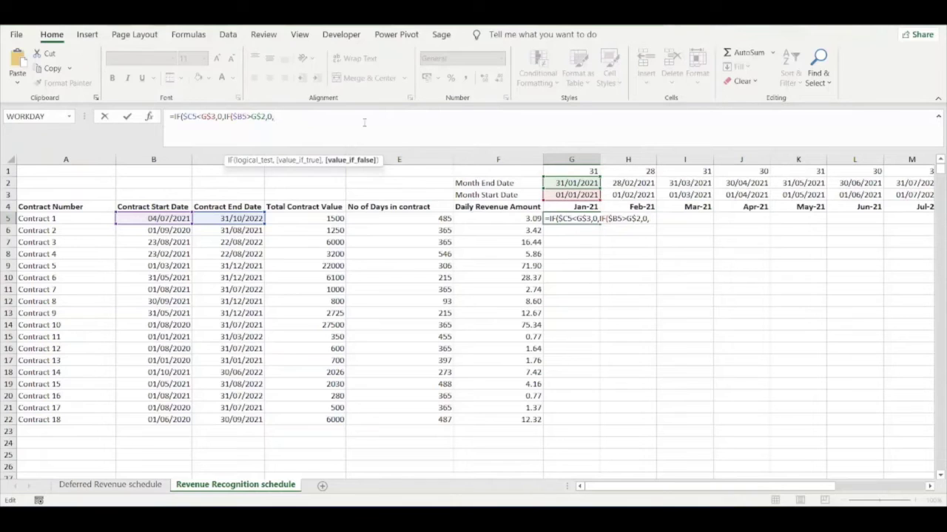
{"action": "type", "text": "IF("}
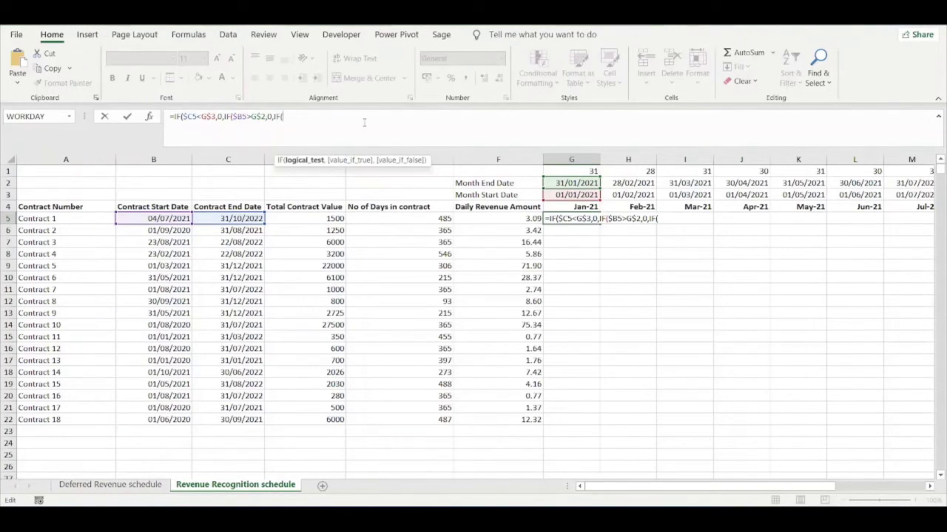
{"action": "type", "text": "AN"}
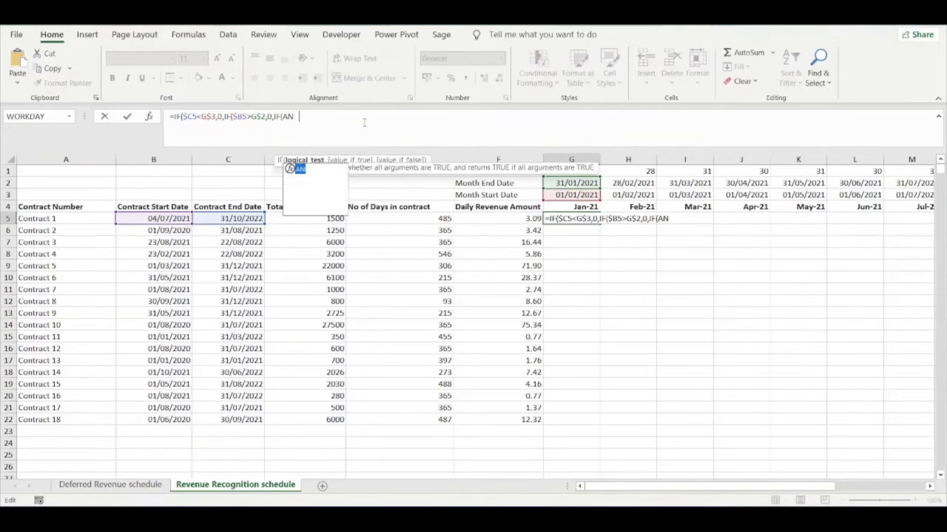
{"action": "type", "text": "D("}
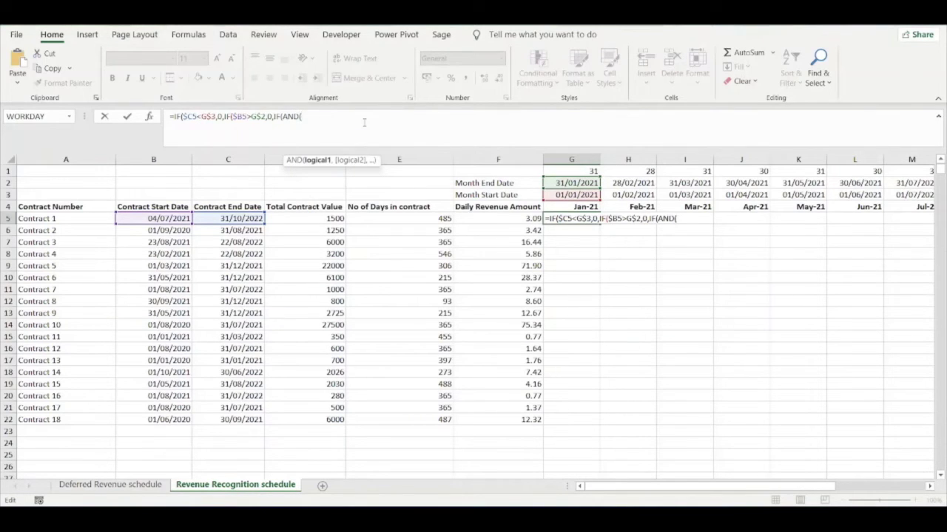
{"action": "left_click", "coordinate": [234, 219]}
{"action": "key", "text": "F4"}
{"action": "key", "text": "F4"}
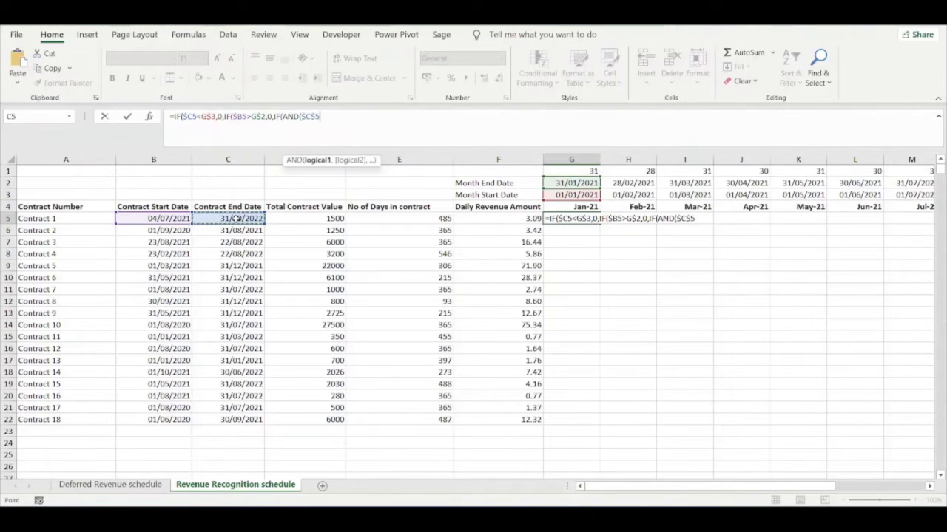
{"action": "key", "text": "F4"}
{"action": "type", "text": "<"}
{"action": "left_click", "coordinate": [556, 184]}
{"action": "key", "text": "F4"}
{"action": "key", "text": "F4"}
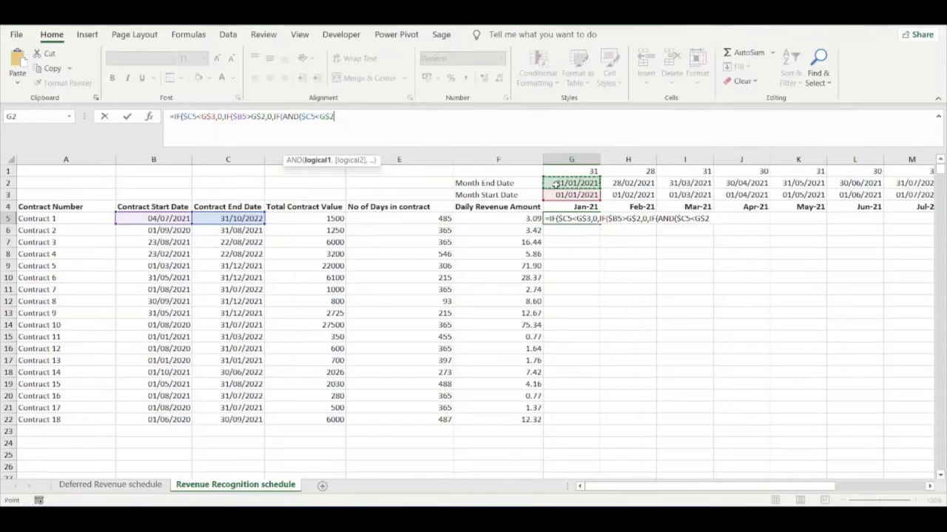
{"action": "type", "text": ","}
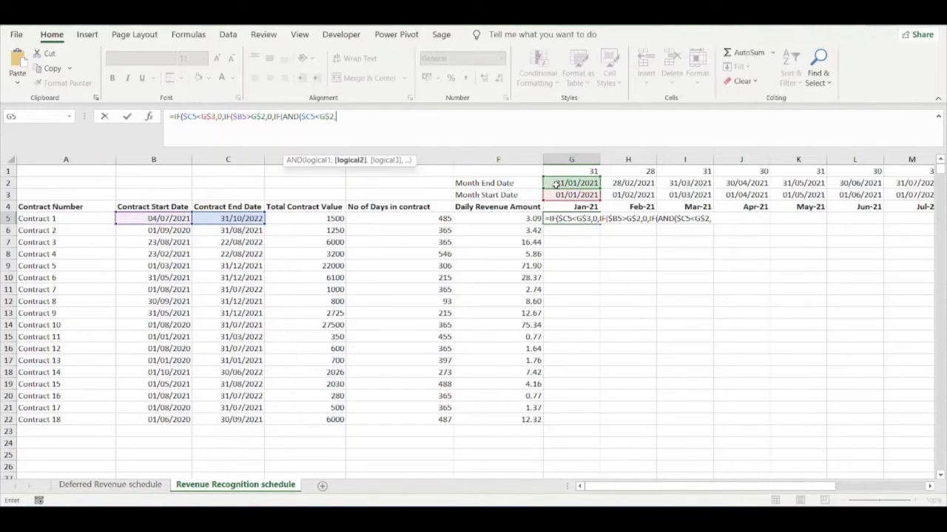
Step: Complete the AND test in G5 with $B5<=G$3), comparing the contract start date with the month start date
{"action": "left_click", "coordinate": [165, 219]}
{"action": "key", "text": "F4"}
{"action": "key", "text": "F4"}
{"action": "key", "text": "F4"}
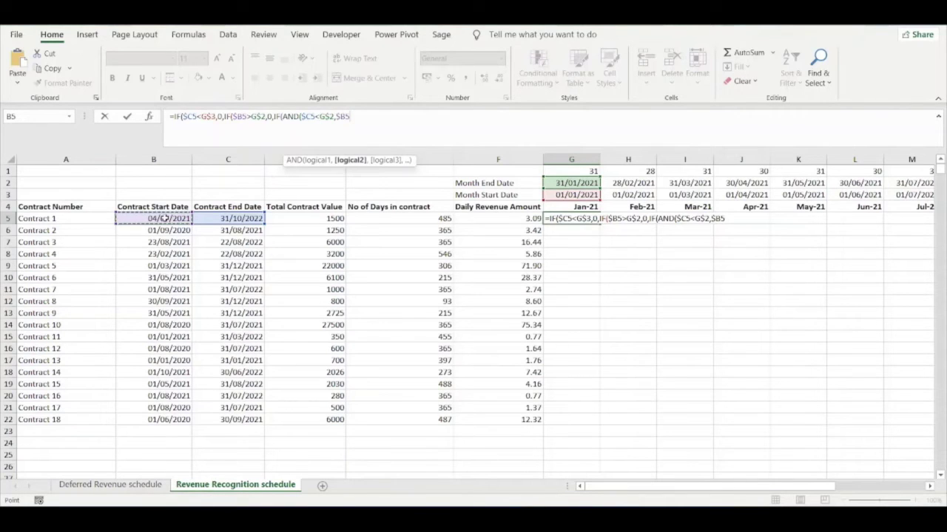
{"action": "type", "text": "<="}
{"action": "left_click", "coordinate": [558, 191]}
{"action": "key", "text": "F4"}
{"action": "key", "text": "F4"}
{"action": "type", "text": "),"}
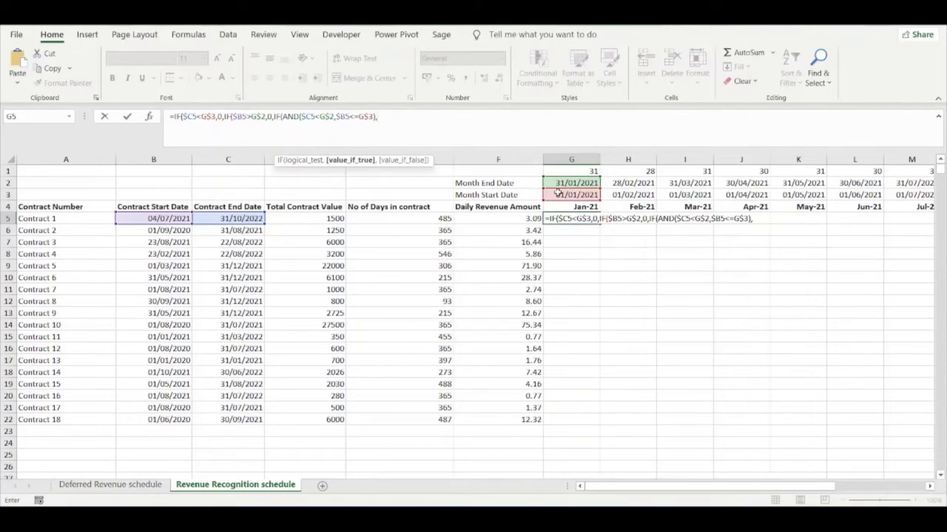
Step: Begin the true result of the G5 formula's third IF with $F5*( to multiply the daily revenue amount
{"action": "left_click", "coordinate": [502, 219]}
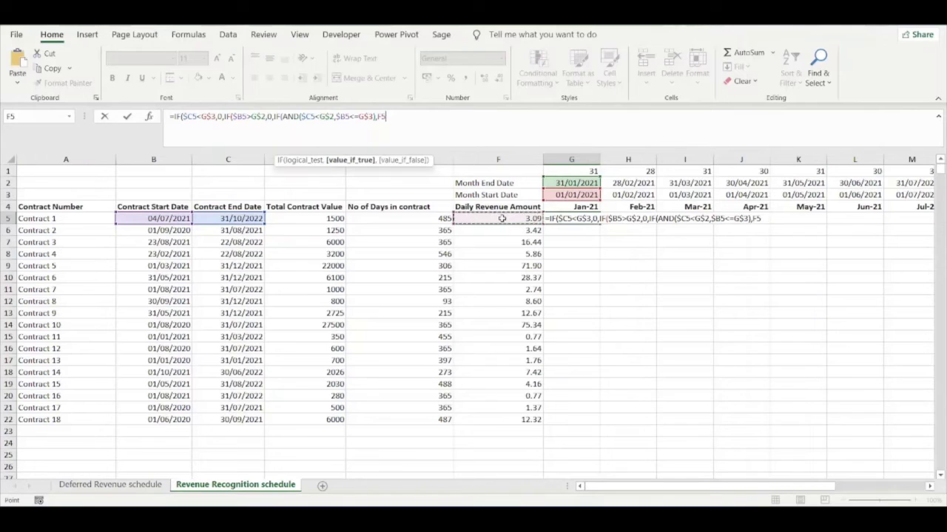
{"action": "key", "text": "F4"}
{"action": "key", "text": "F4"}
{"action": "key", "text": "F4"}
{"action": "type", "text": "*("}
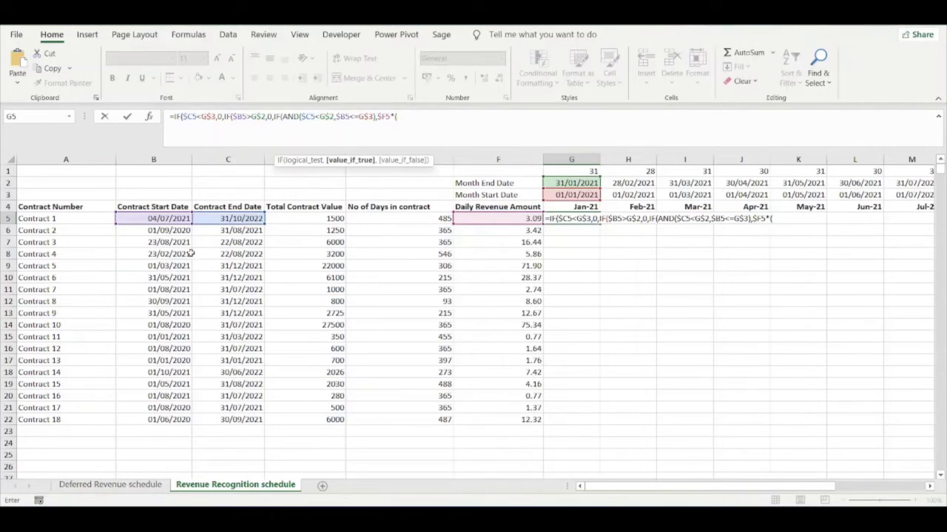
Step: Complete the multiplier in G5 with $C5-G$3+1) to count days from the month start to the contract end
{"action": "left_click", "coordinate": [222, 220]}
{"action": "key", "text": "F4"}
{"action": "key", "text": "F4"}
{"action": "key", "text": "F4"}
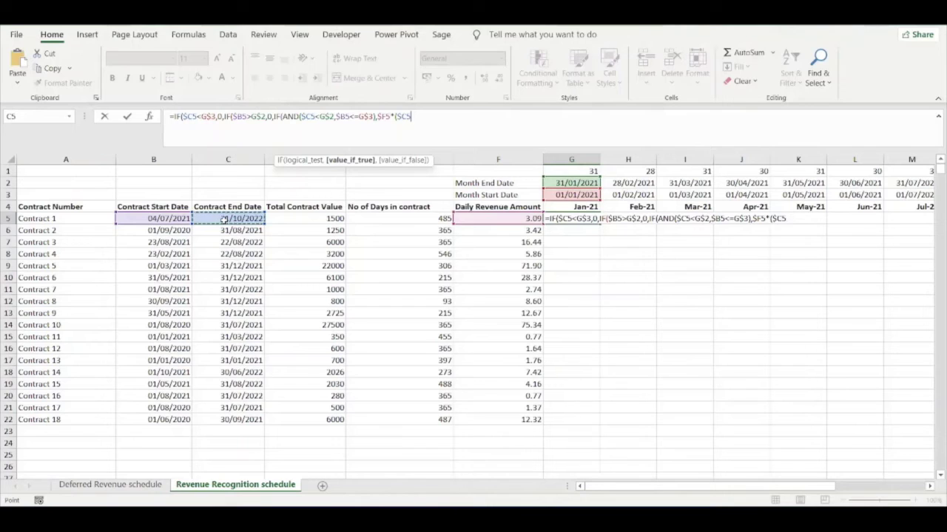
{"action": "left_click", "coordinate": [575, 196]}
{"action": "key", "text": "F4"}
{"action": "key", "text": "F4"}
{"action": "type", "text": "+1"}
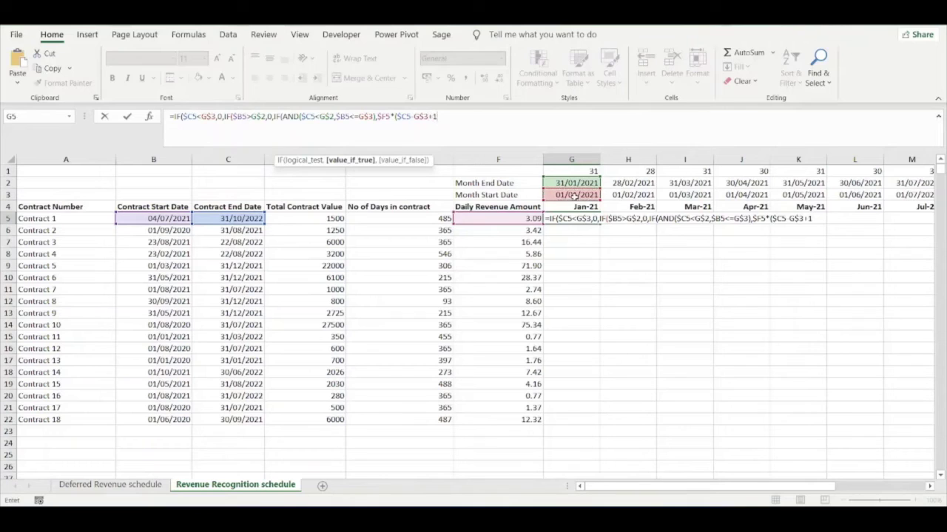
{"action": "type", "text": ")"}
Step: Nest a fourth condition ,IF(AND($C5<G$2 in the G5 formula, comparing the contract end date with the month end date
{"action": "type", "text": "IF("}
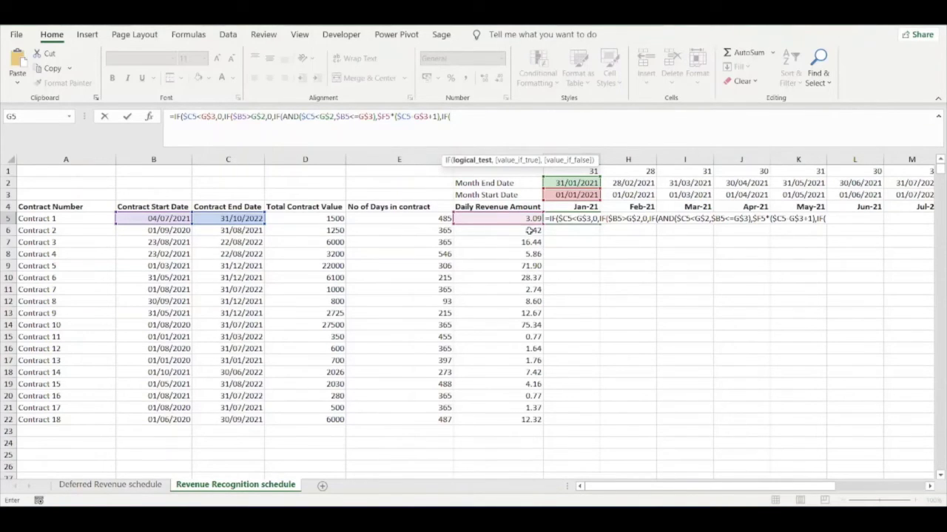
{"action": "type", "text": "AND("}
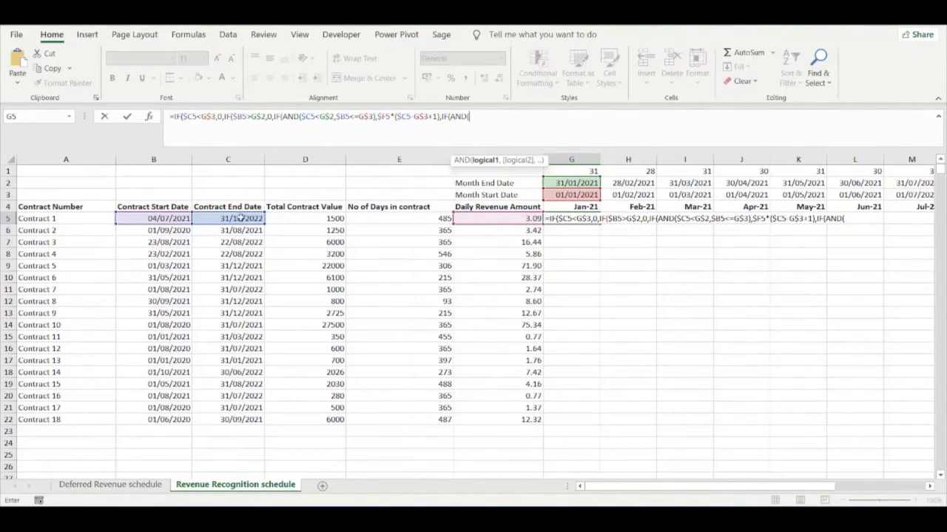
{"action": "left_click", "coordinate": [240, 218]}
{"action": "key", "text": "F4"}
{"action": "key", "text": "F4"}
{"action": "key", "text": "F4"}
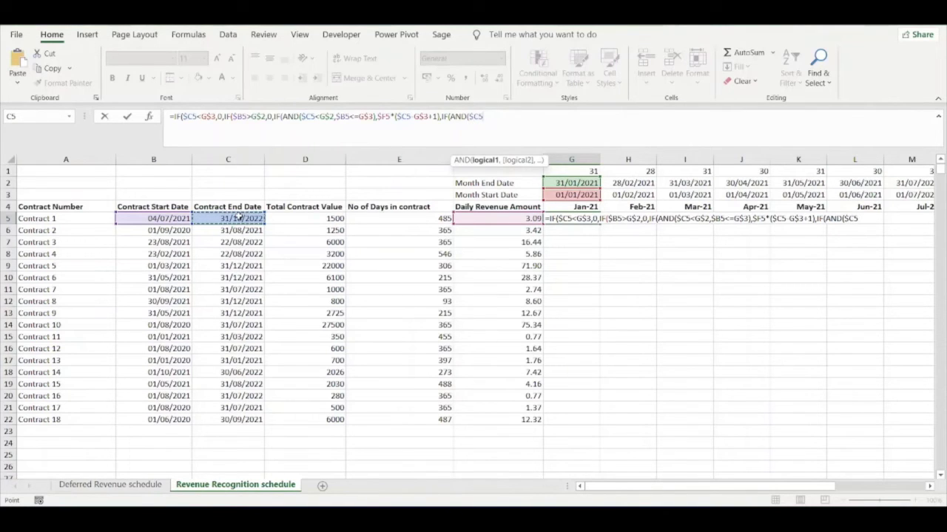
{"action": "type", "text": "<"}
{"action": "left_click", "coordinate": [573, 184]}
{"action": "key", "text": "F4"}
{"action": "key", "text": "F4"}
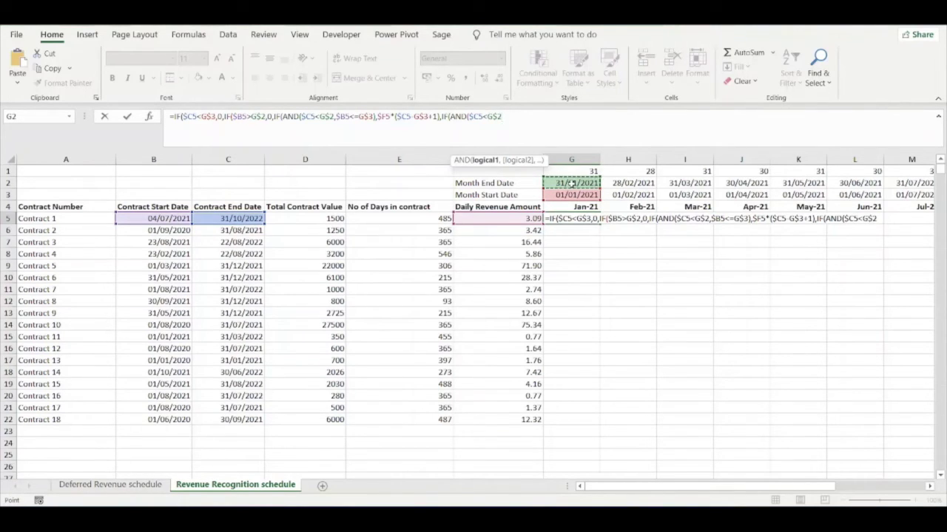
Step: Complete the fourth IF's AND test in G5 with ,$B5>G$3), comparing the contract start date with the month start date
{"action": "type", "text": ","}
{"action": "left_click", "coordinate": [148, 219]}
{"action": "key", "text": "F4"}
{"action": "key", "text": "F4"}
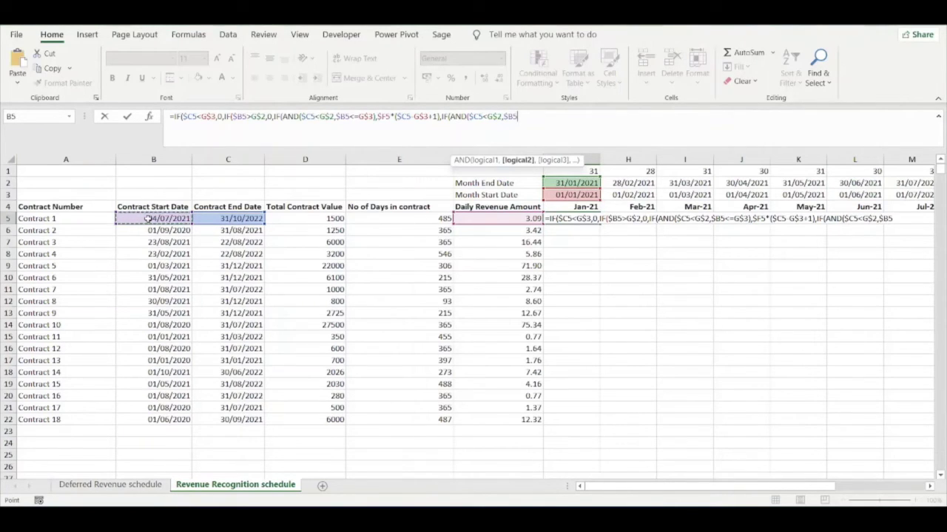
{"action": "type", "text": ">"}
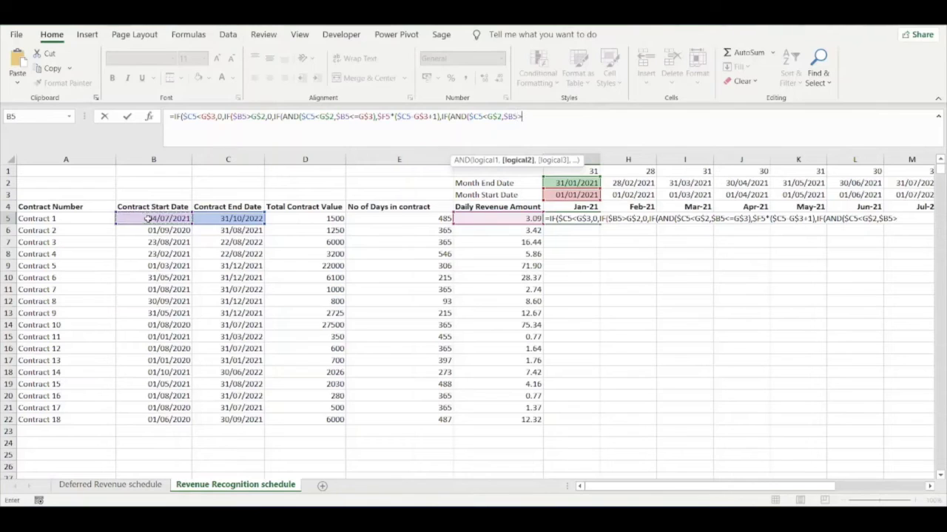
{"action": "left_click", "coordinate": [575, 196]}
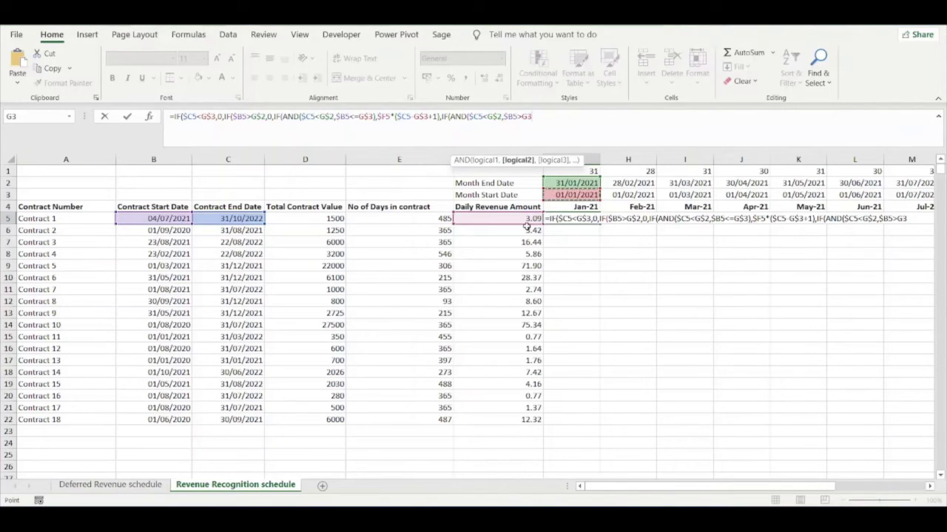
{"action": "key", "text": "F4"}
{"action": "key", "text": "F4"}
{"action": "key", "text": "F4"}
{"action": "type", "text": "),"}
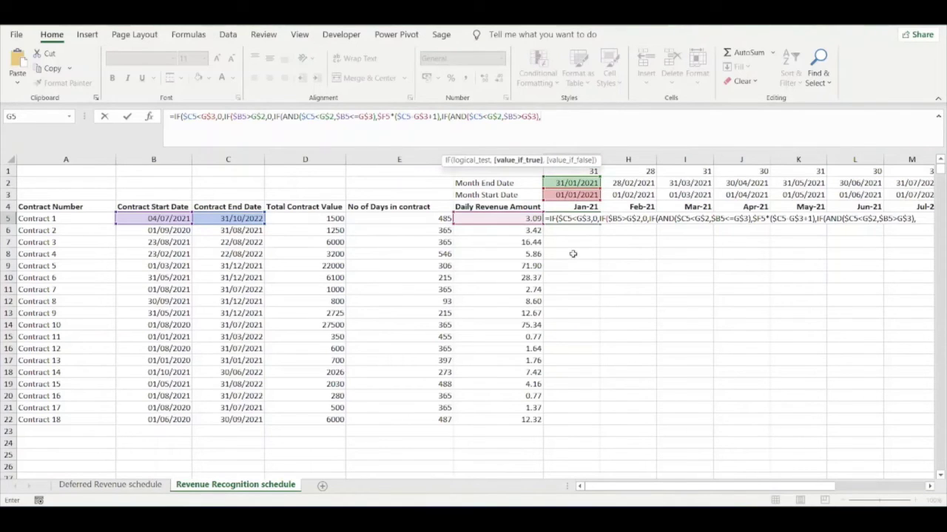
Step: Begin the true result of the G5 formula's fourth IF with $F5*( to multiply the daily revenue amount
{"action": "left_click", "coordinate": [493, 219]}
{"action": "key", "text": "F4"}
{"action": "key", "text": "F4"}
{"action": "key", "text": "F4"}
{"action": "type", "text": "*"}
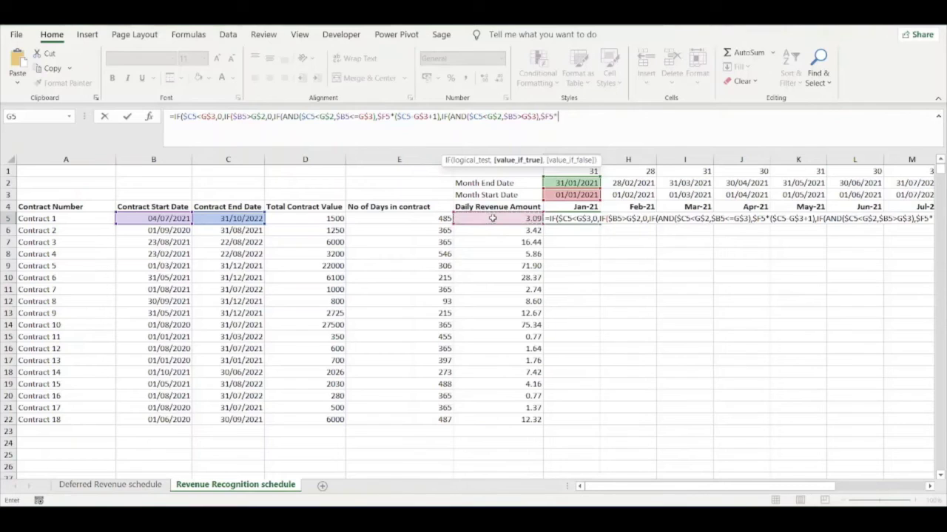
{"action": "type", "text": "("}
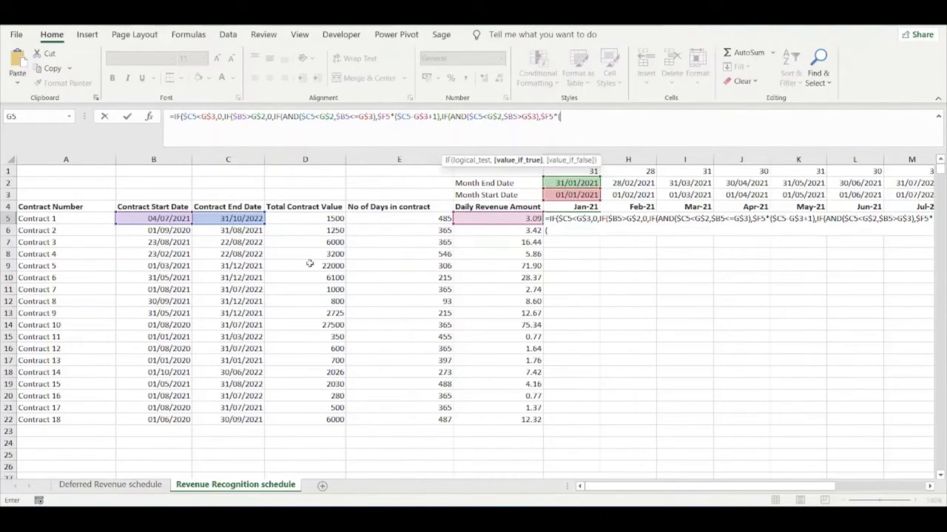
Step: Complete that multiplier in G5 with $C5-$B5+1) to count days from contract start to end, and open a fifth nested IF(
{"action": "left_click", "coordinate": [238, 220]}
{"action": "key", "text": "F4"}
{"action": "key", "text": "F4"}
{"action": "key", "text": "F4"}
{"action": "type", "text": "-"}
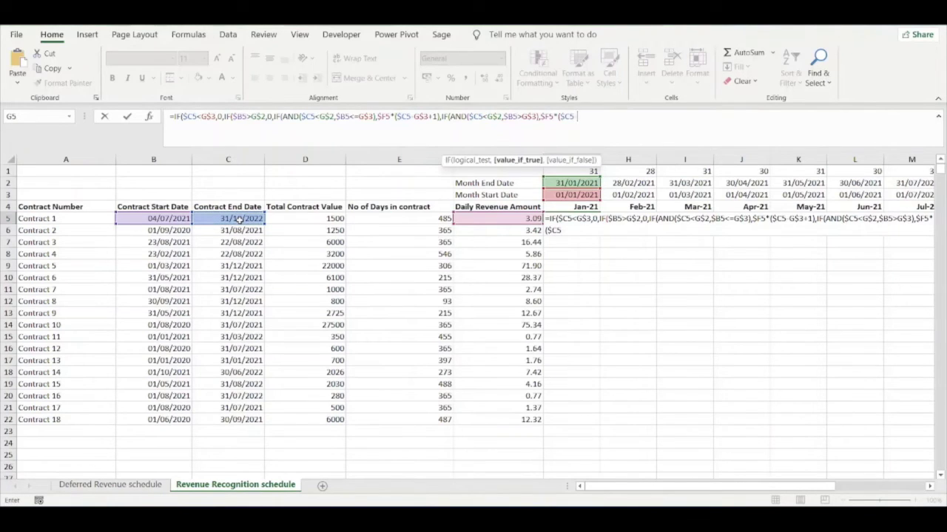
{"action": "left_click", "coordinate": [179, 219]}
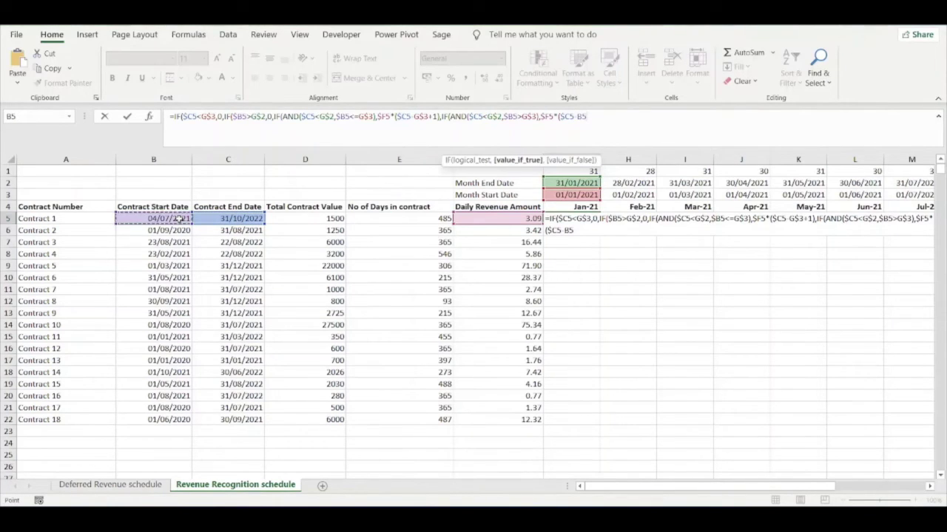
{"action": "key", "text": "F4"}
{"action": "key", "text": "F4"}
{"action": "key", "text": "F4"}
{"action": "type", "text": "+"}
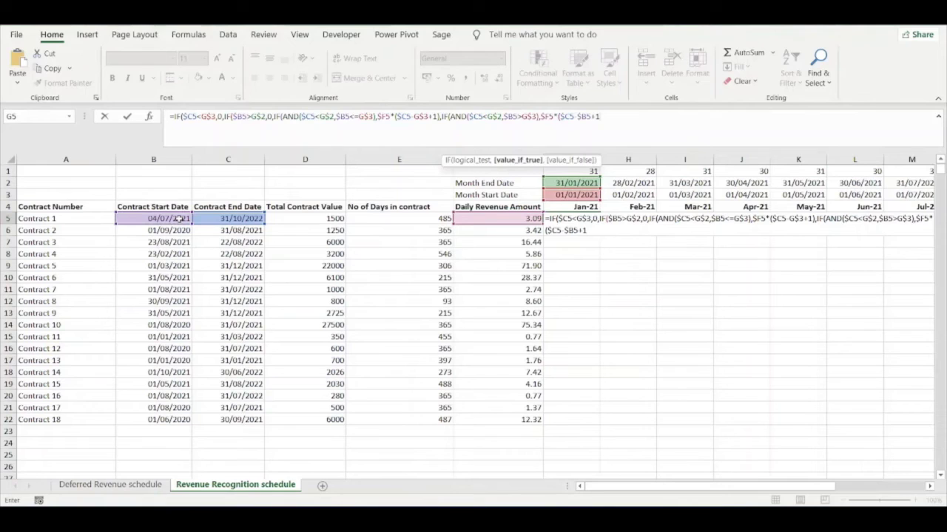
{"action": "type", "text": "1),IF("}
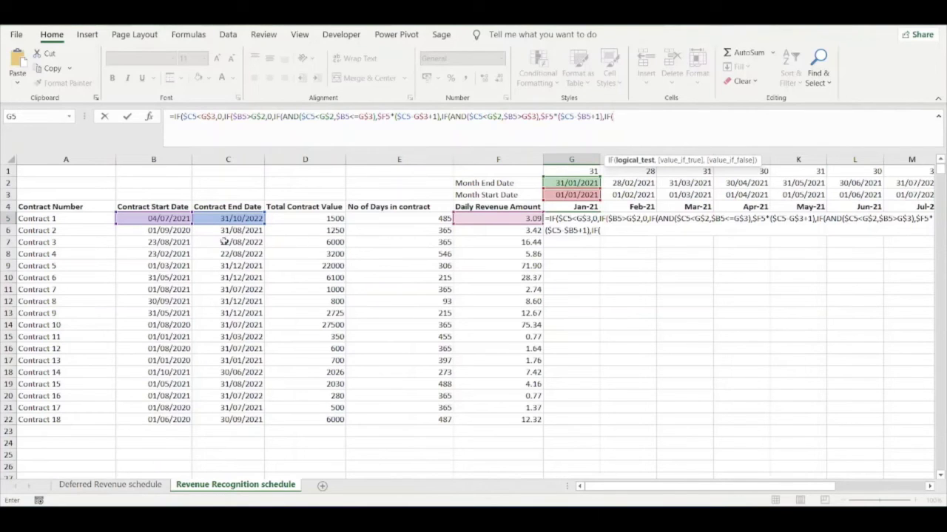
Step: Enter $B5>G$3 as the fifth IF's first condition in G5 and insert AND( in front of it
{"action": "left_click", "coordinate": [170, 219]}
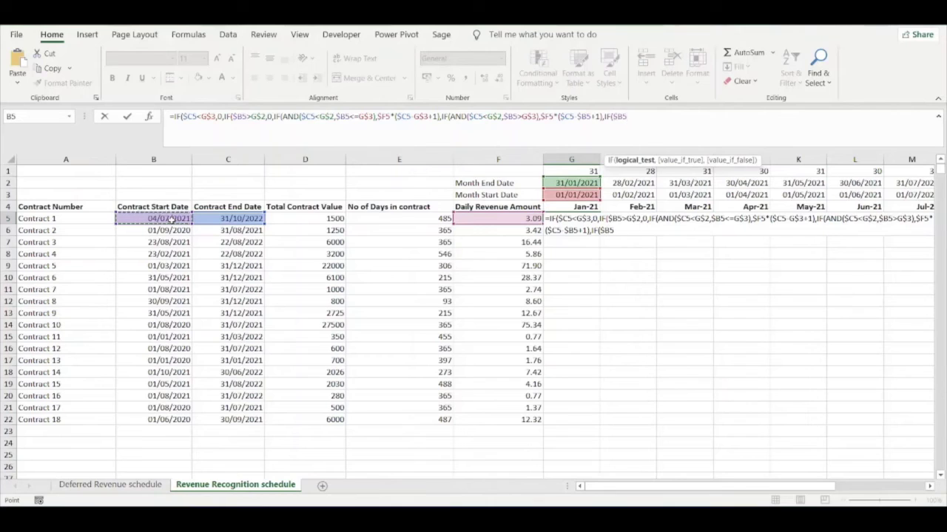
{"action": "type", "text": ">"}
{"action": "left_click", "coordinate": [577, 194]}
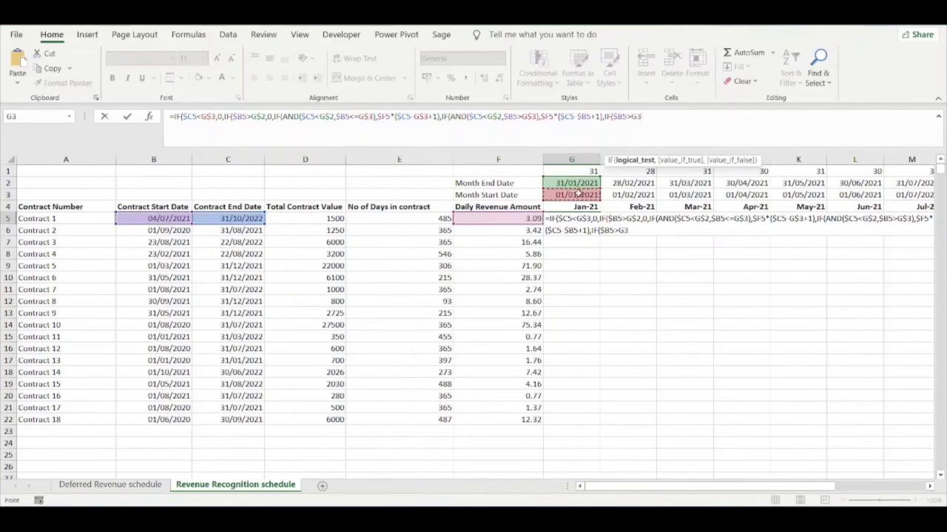
{"action": "key", "text": "F4"}
{"action": "key", "text": "F4"}
{"action": "key", "text": "F2"}
{"action": "left_click", "coordinate": [619, 116]}
{"action": "type", "text": "AND("}
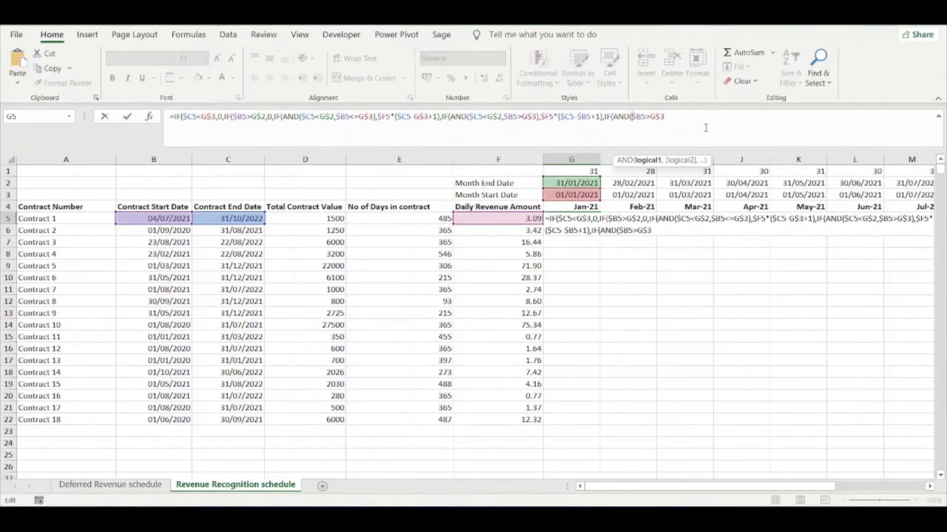
Step: Complete the fifth IF's AND test in G5 with ,$C5>=G$2), comparing the contract end date with the month end date
{"action": "type", "text": ","}
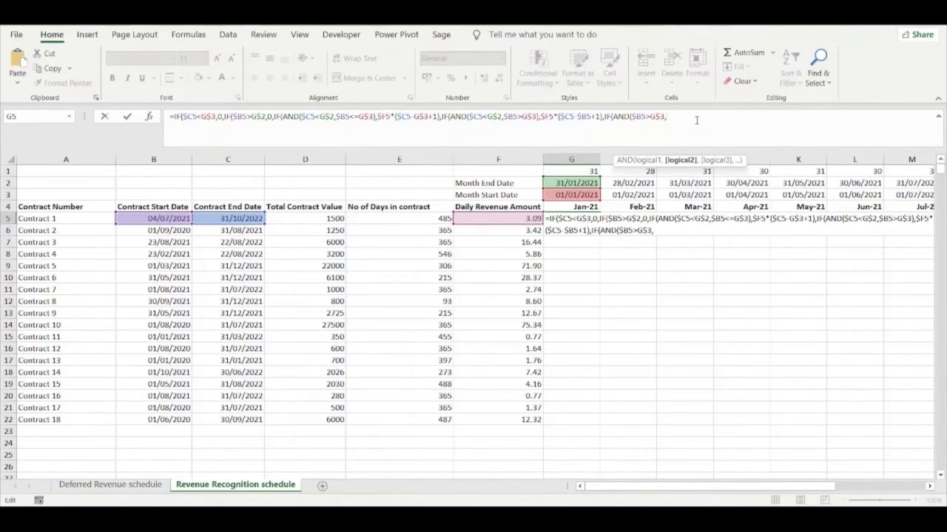
{"action": "type", "text": ","}
{"action": "key", "text": "BackSpace"}
{"action": "left_click", "coordinate": [237, 215]}
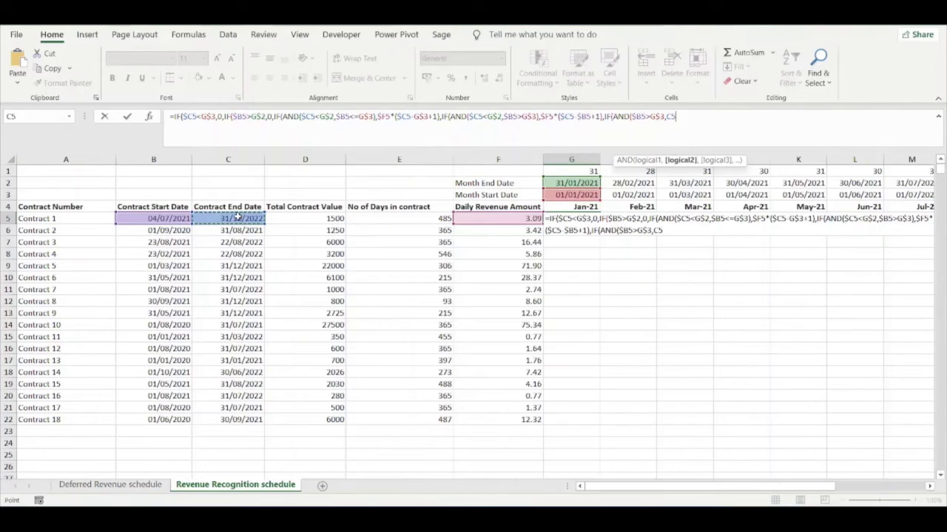
{"action": "key", "text": "F4"}
{"action": "key", "text": "F4"}
{"action": "key", "text": "F4"}
{"action": "type", "text": ">="}
{"action": "left_click", "coordinate": [577, 183]}
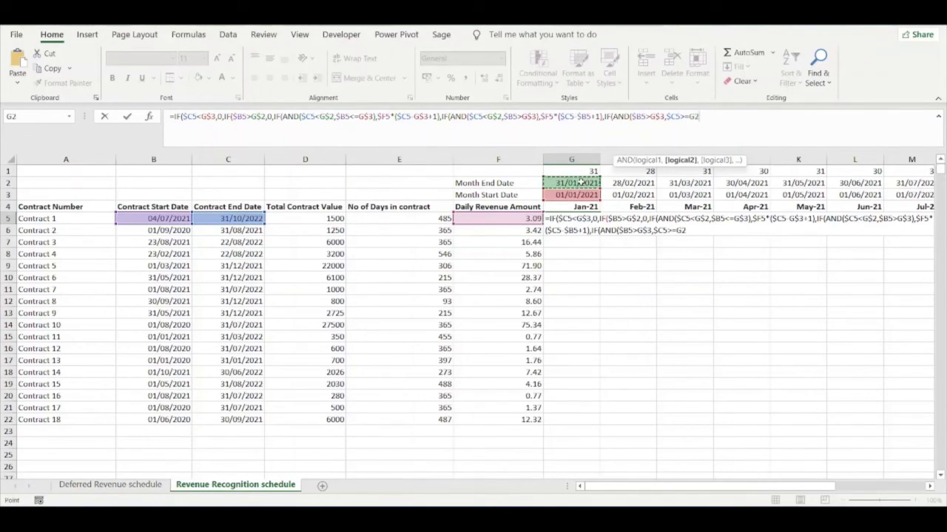
{"action": "key", "text": "F4"}
{"action": "key", "text": "F4"}
{"action": "type", "text": "),"}
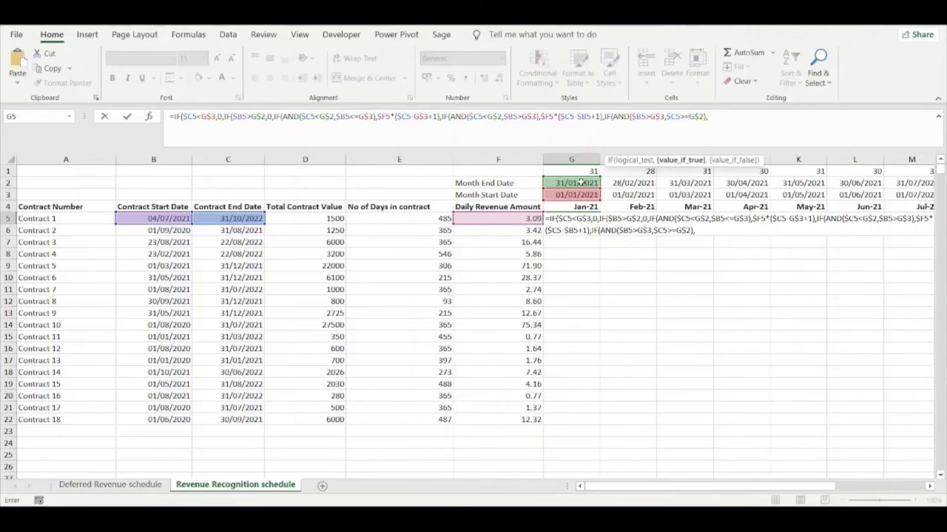
Step: Begin the true result of the G5 formula's fifth IF with $F5*( to multiply the daily revenue amount
{"action": "left_click", "coordinate": [493, 220]}
{"action": "key", "text": "F4"}
{"action": "key", "text": "F4"}
{"action": "key", "text": "F4"}
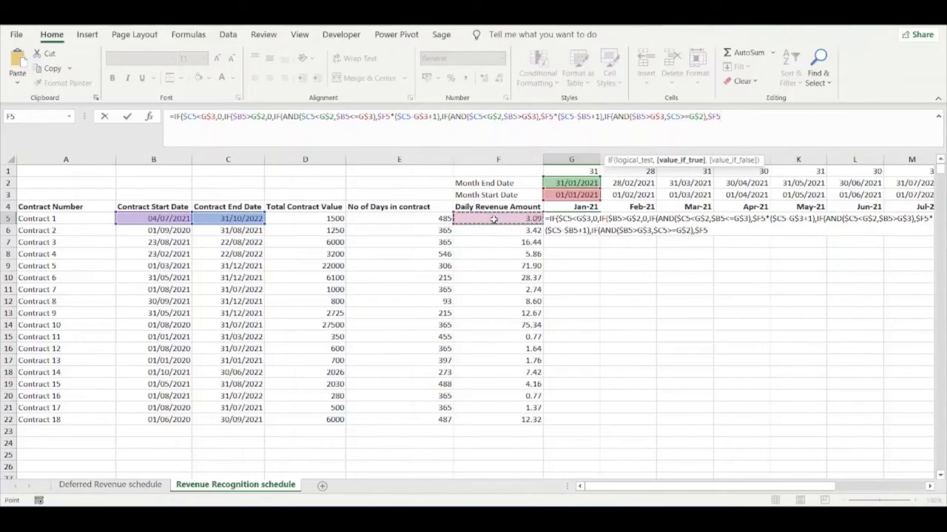
{"action": "type", "text": "*("}
Step: Complete the fifth IF's multiplier in G5 with G$2-$B5+1), counting days from the contract start to the month end
{"action": "left_click", "coordinate": [572, 183]}
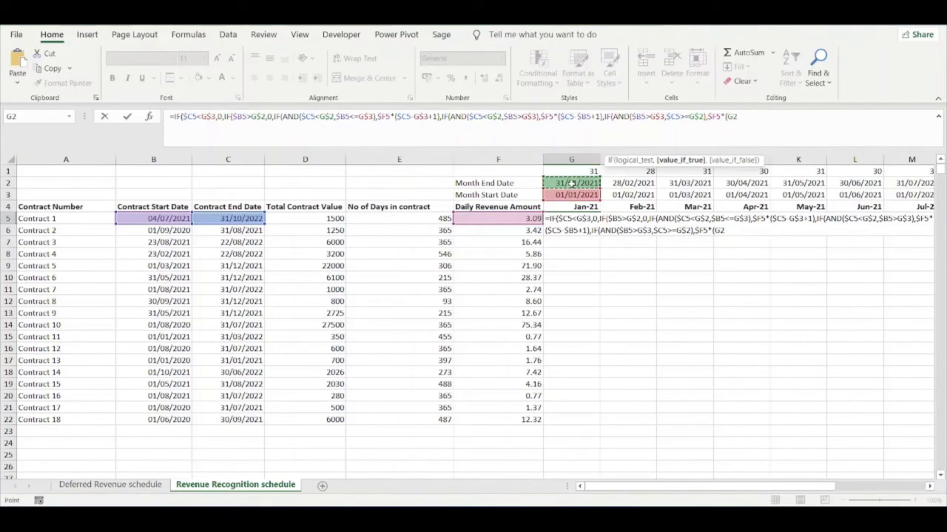
{"action": "key", "text": "F4"}
{"action": "key", "text": "F4"}
{"action": "key", "text": "F2"}
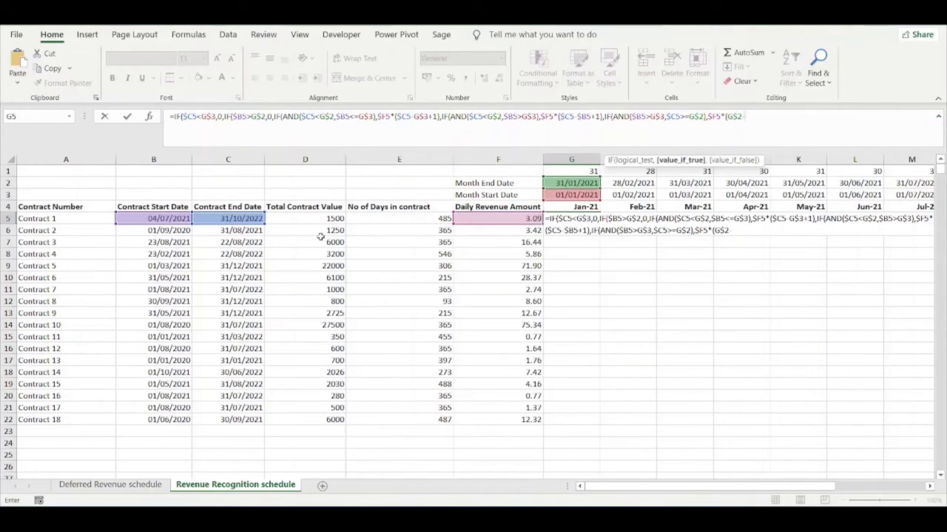
{"action": "type", "text": "-"}
{"action": "left_click", "coordinate": [165, 216]}
{"action": "key", "text": "F4"}
{"action": "key", "text": "F4"}
{"action": "key", "text": "F4"}
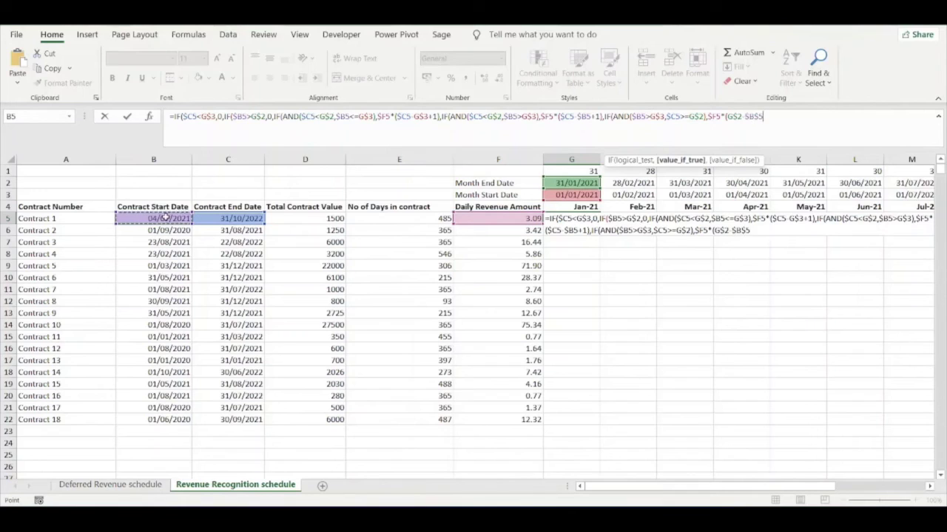
{"action": "type", "text": "+1"}
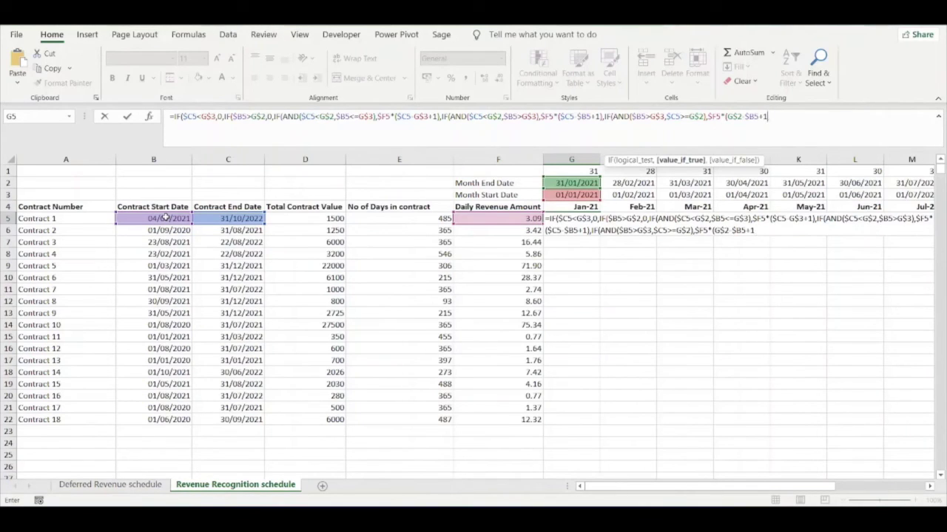
{"action": "type", "text": "),"}
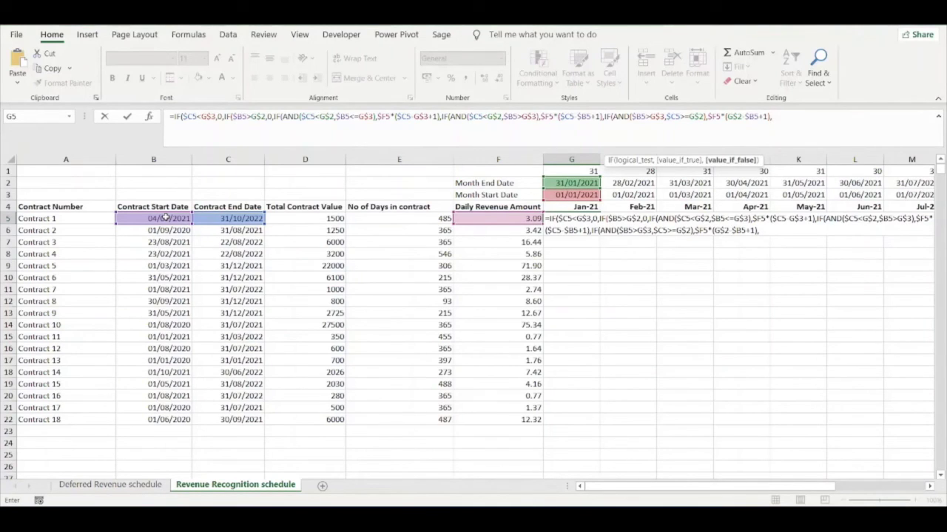
Step: Add $F5*G$1 as the final false result in G5, close all five IFs with ))))) and enter the formula
{"action": "left_click", "coordinate": [799, 132]}
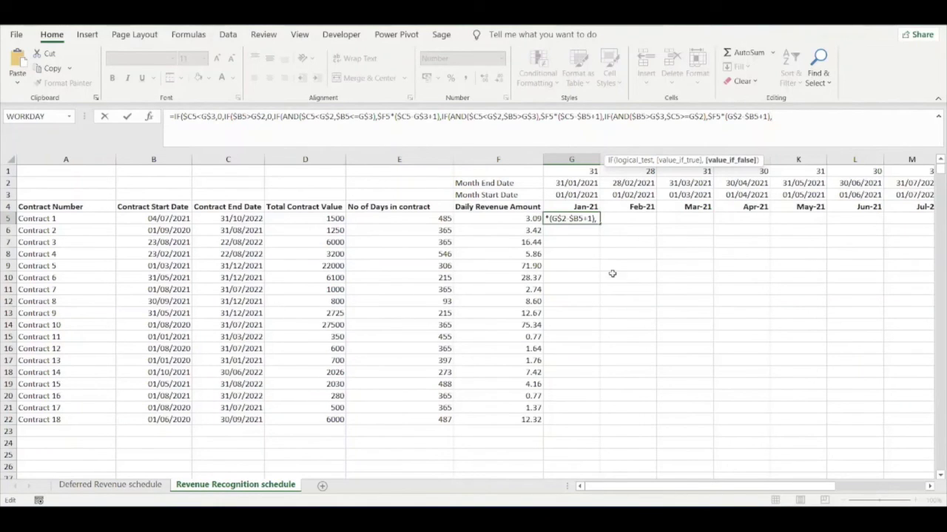
{"action": "left_click", "coordinate": [527, 219]}
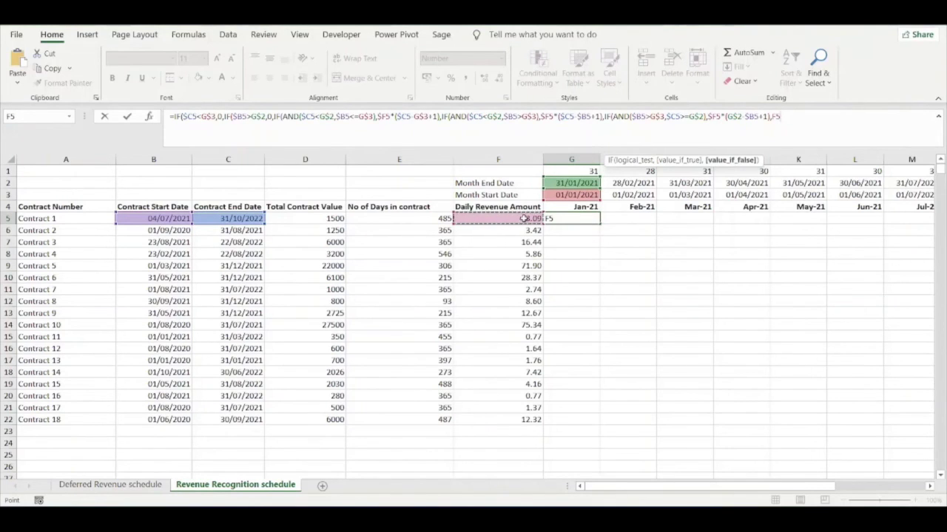
{"action": "key", "text": "F4"}
{"action": "key", "text": "F4"}
{"action": "key", "text": "F4"}
{"action": "type", "text": "*"}
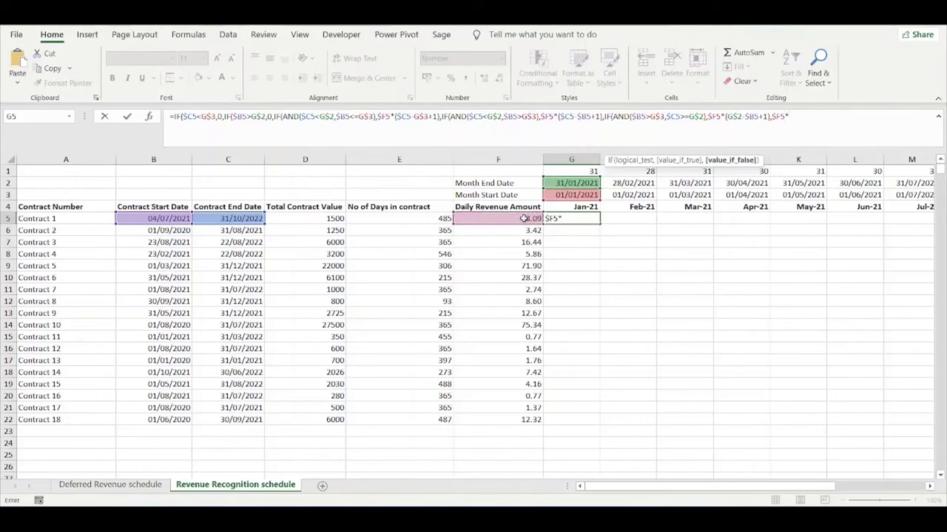
{"action": "left_click", "coordinate": [565, 169]}
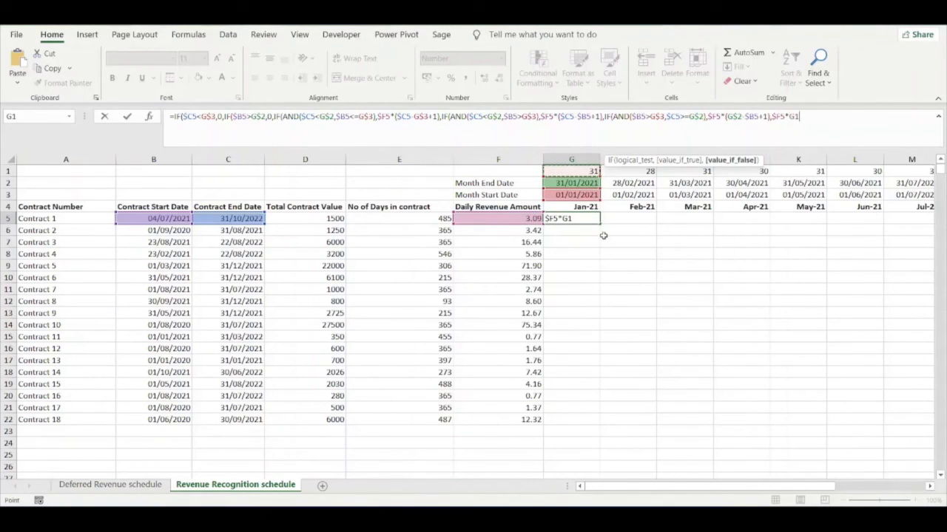
{"action": "key", "text": "F4"}
{"action": "key", "text": "F4"}
{"action": "type", "text": ")))))"}
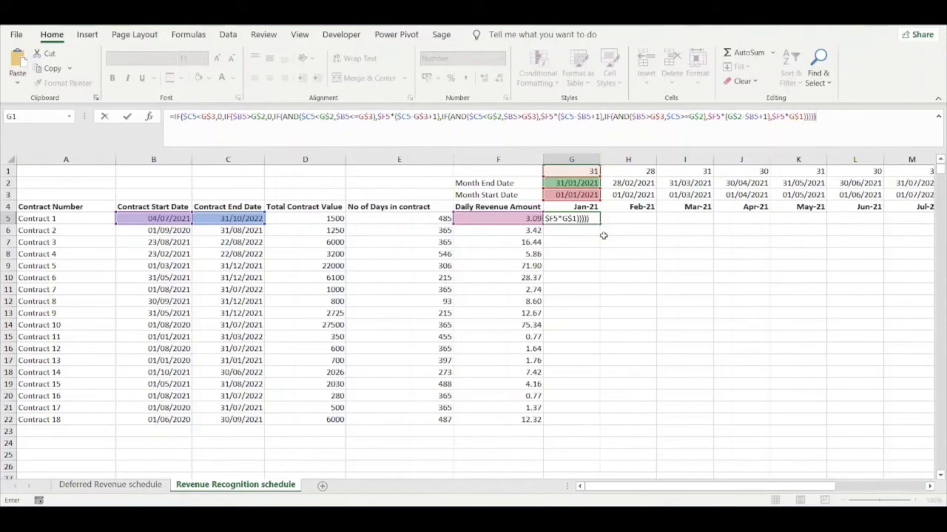
{"action": "key", "text": "Return"}
Step: Fill the G5 formula across to Dec-21 and down to Contract 18, covering G5:R22
{"action": "left_click", "coordinate": [597, 220]}
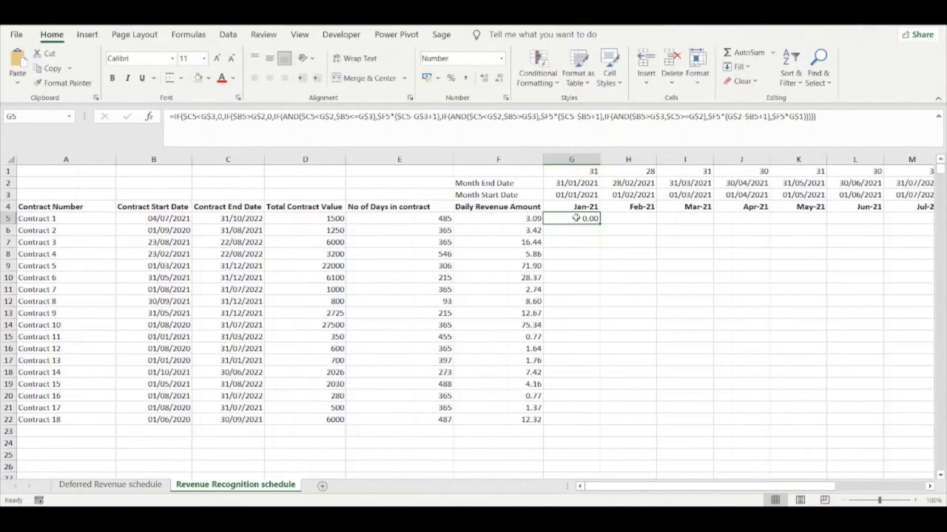
{"action": "left_click_drag", "start_coordinate": [601, 225], "coordinate": [897, 428]}
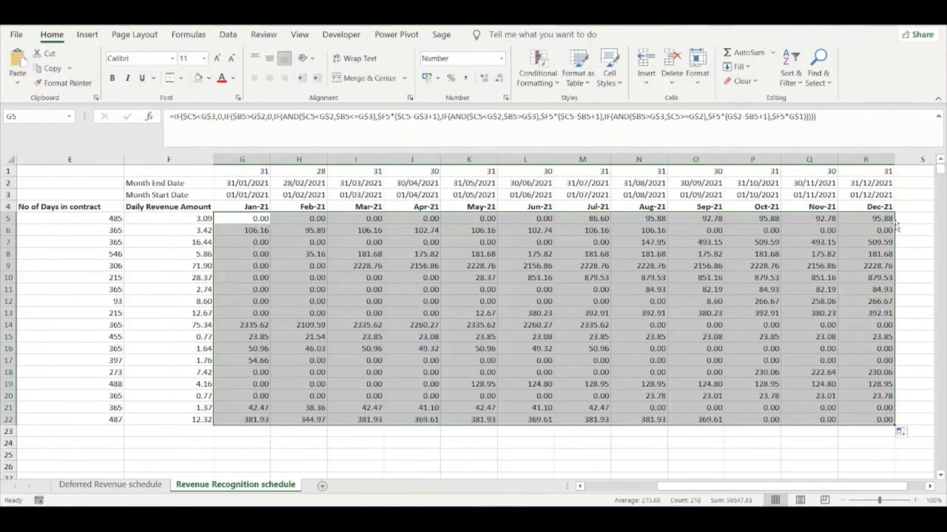
Step: Check the filled formulas in P7, J18 and K19, and compare Contract 15's May-21 amount with its contract start date
{"action": "left_click", "coordinate": [761, 238]}
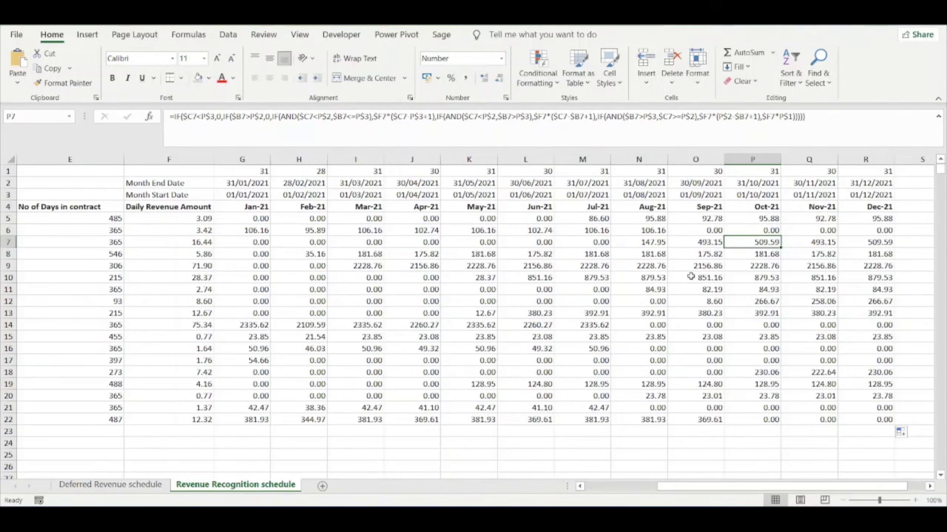
{"action": "left_click", "coordinate": [388, 370]}
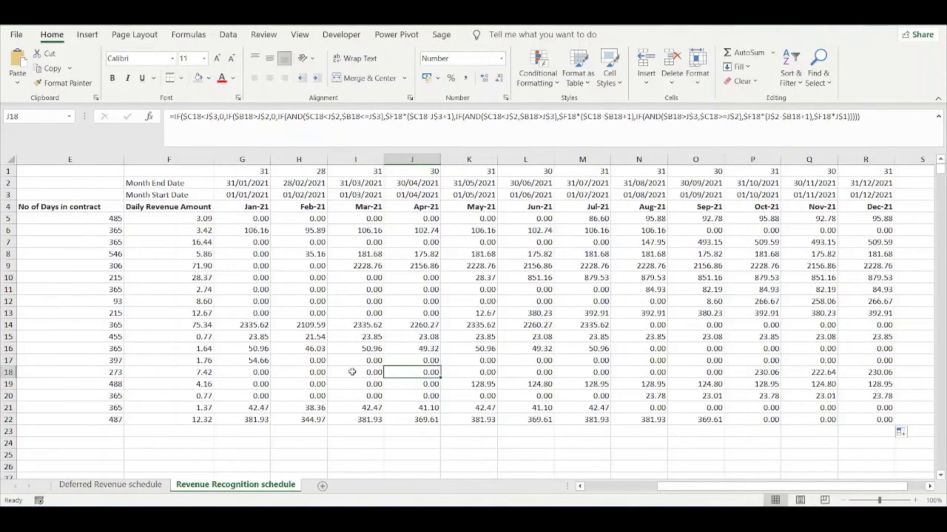
{"action": "left_click", "coordinate": [470, 384]}
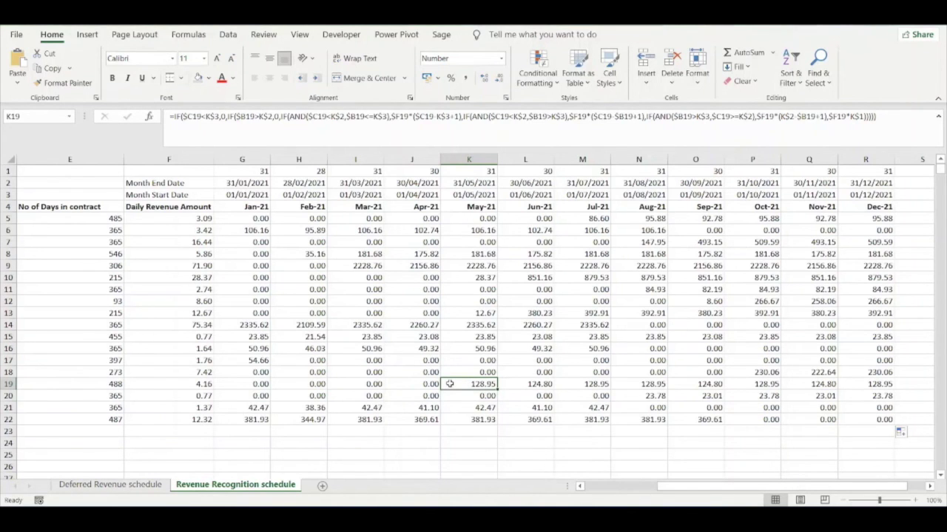
{"action": "scroll", "coordinate": [449, 384], "scroll_direction": "left", "scroll_amount": 3}
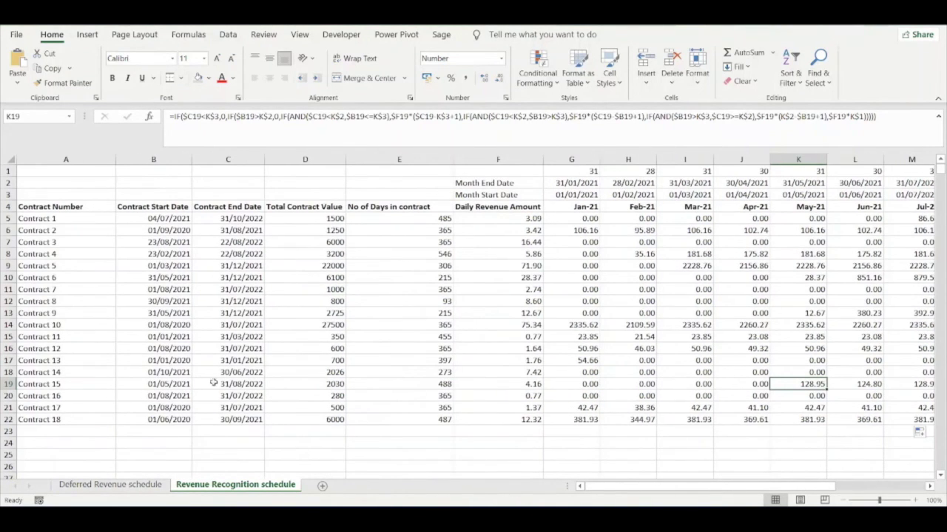
{"action": "left_click", "coordinate": [134, 385]}
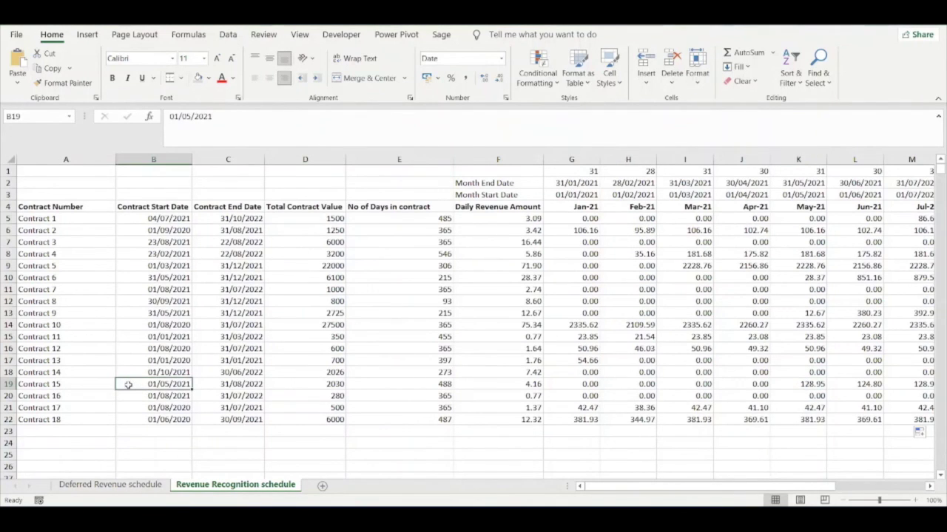
Step: Check Contract 18's Sep-21 formula in O22 and compare its last recognised month with the contract end date
{"action": "scroll", "coordinate": [570, 304], "scroll_direction": "right", "scroll_amount": 6}
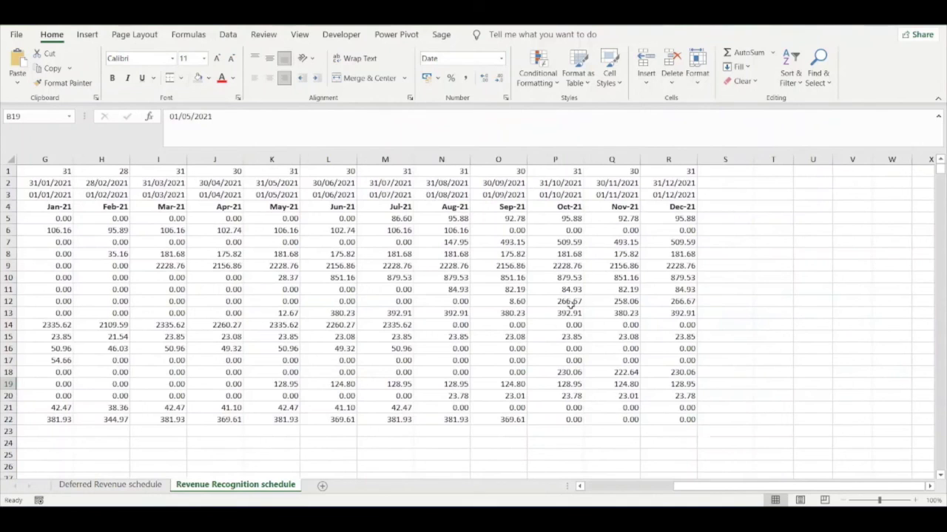
{"action": "left_click", "coordinate": [516, 421]}
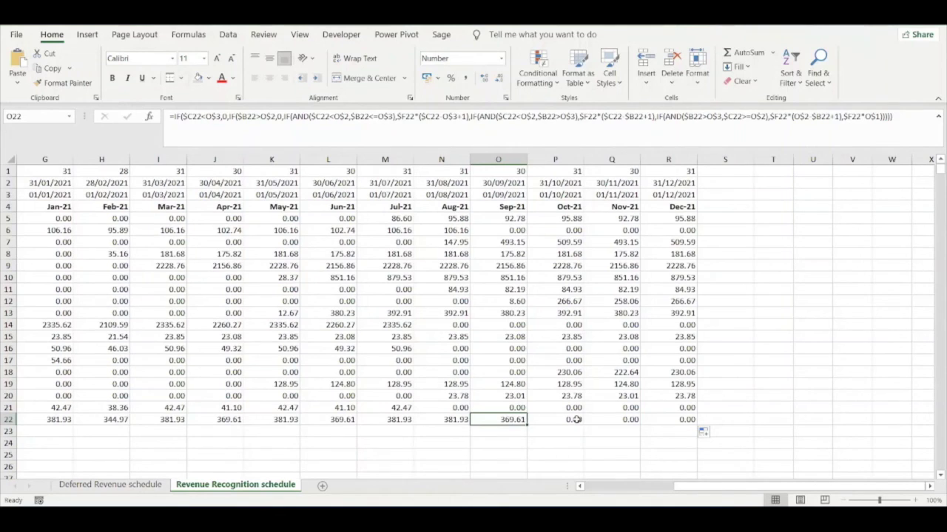
{"action": "scroll", "coordinate": [534, 417], "scroll_direction": "left", "scroll_amount": 3}
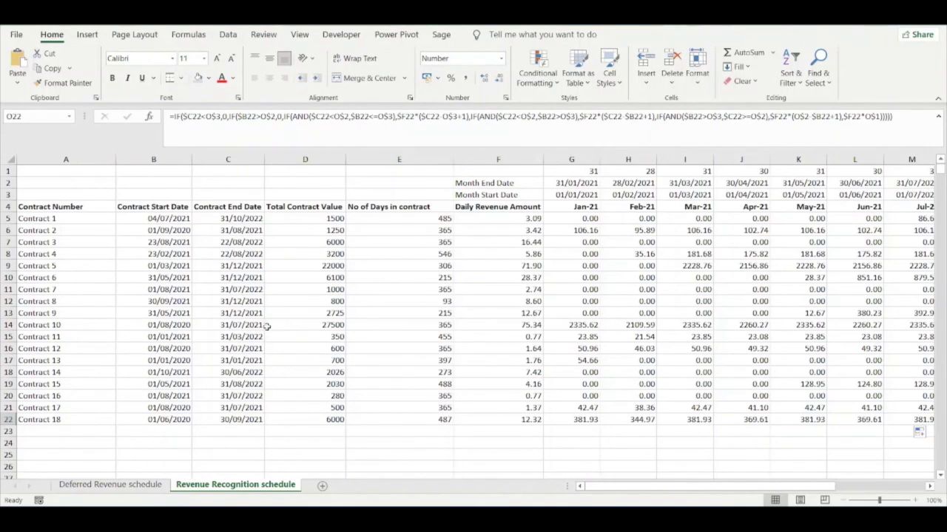
Step: Compare Contract 3's start date in B7 with its monthly amounts and formulas from Aug-21 to Nov-21 in N7:Q7
{"action": "left_click", "coordinate": [171, 244]}
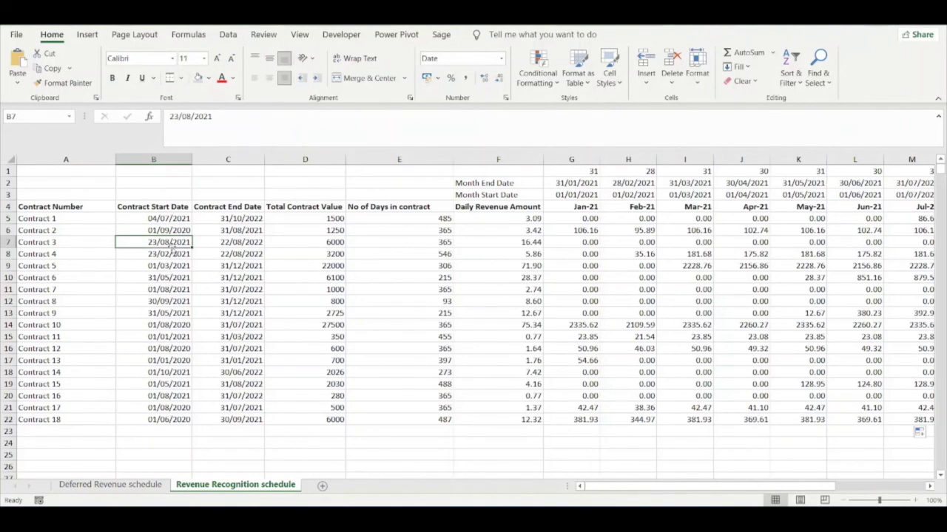
{"action": "key", "text": "alt+w"}
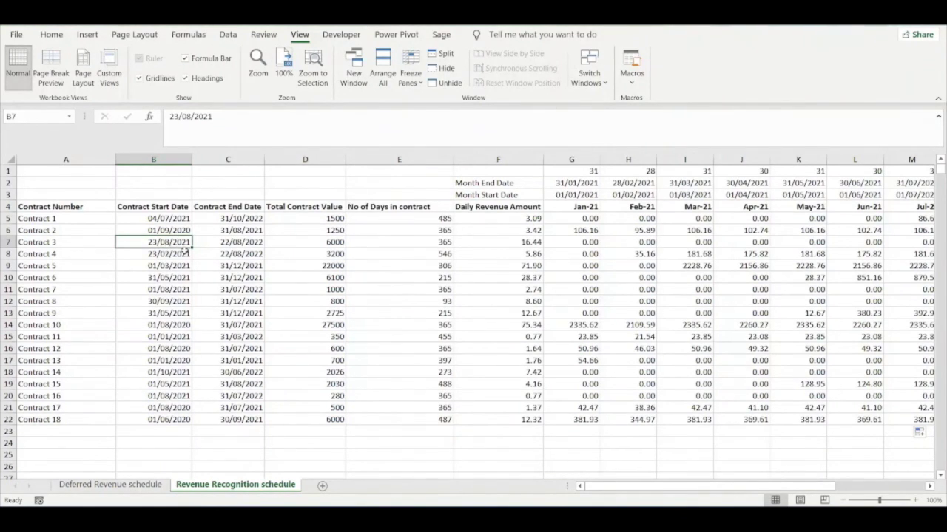
{"action": "left_click", "coordinate": [930, 488]}
{"action": "left_click", "coordinate": [931, 488]}
{"action": "left_click", "coordinate": [930, 488]}
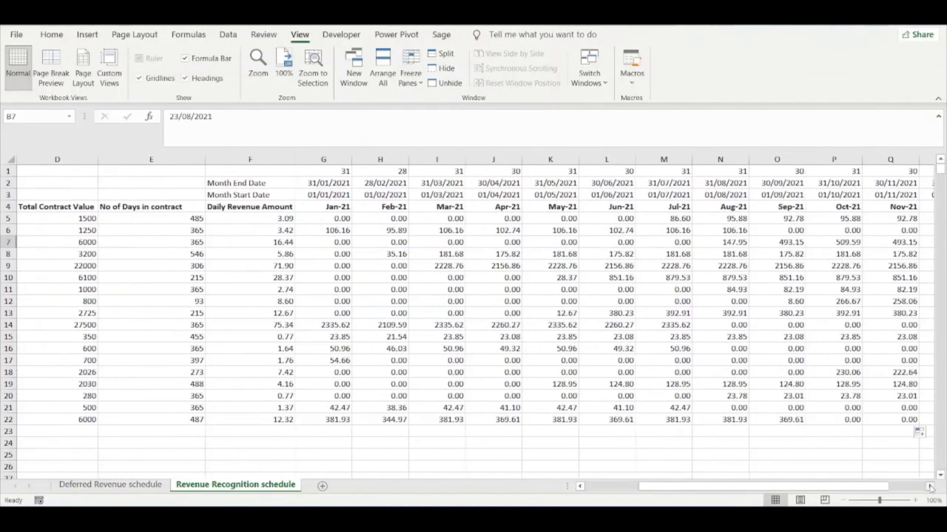
{"action": "left_click", "coordinate": [721, 242]}
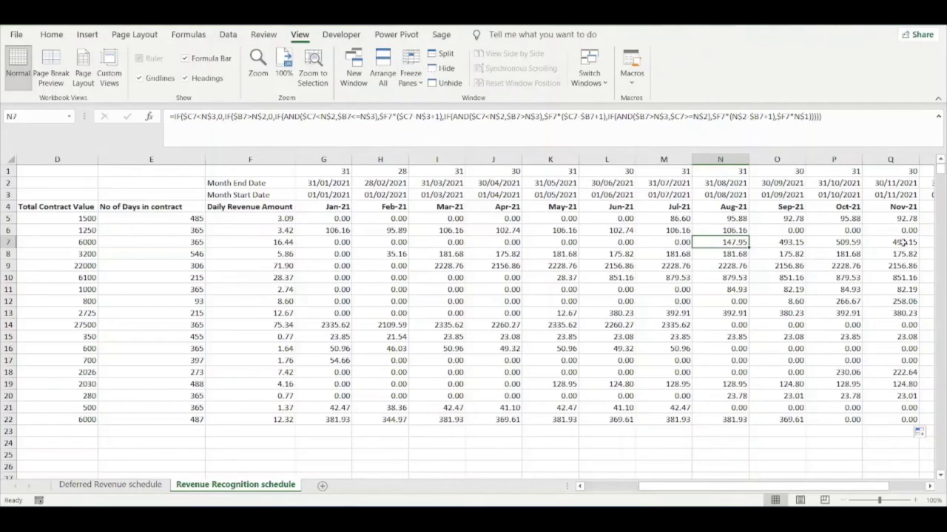
{"action": "left_click", "coordinate": [793, 243]}
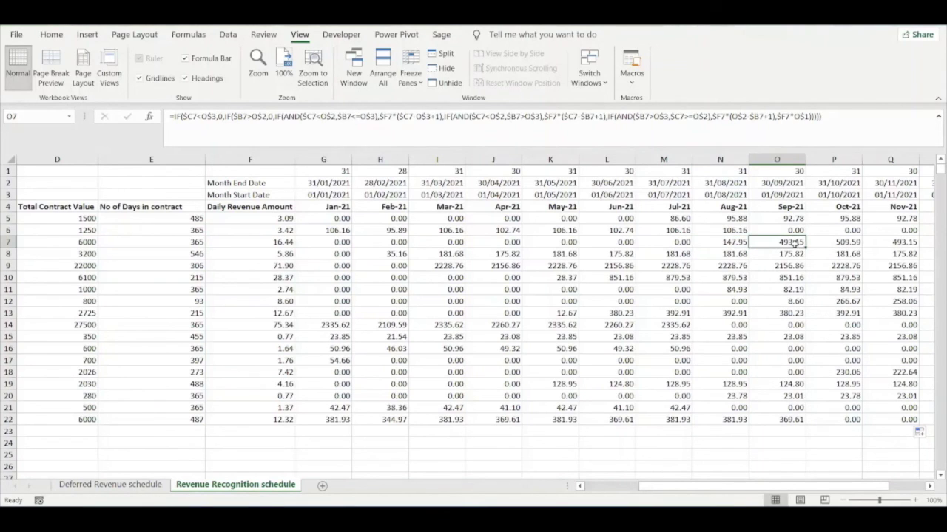
{"action": "left_click", "coordinate": [832, 248]}
{"action": "left_click", "coordinate": [898, 240]}
{"action": "left_click", "coordinate": [848, 242]}
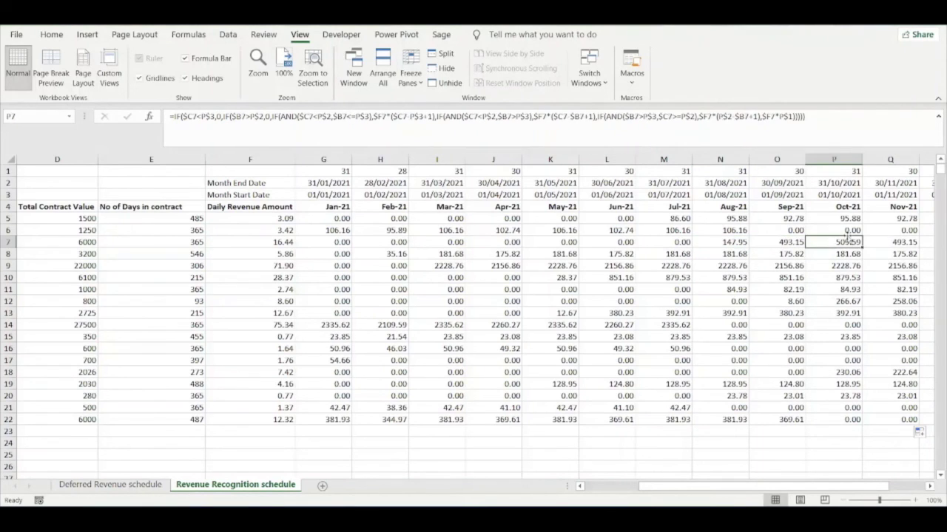